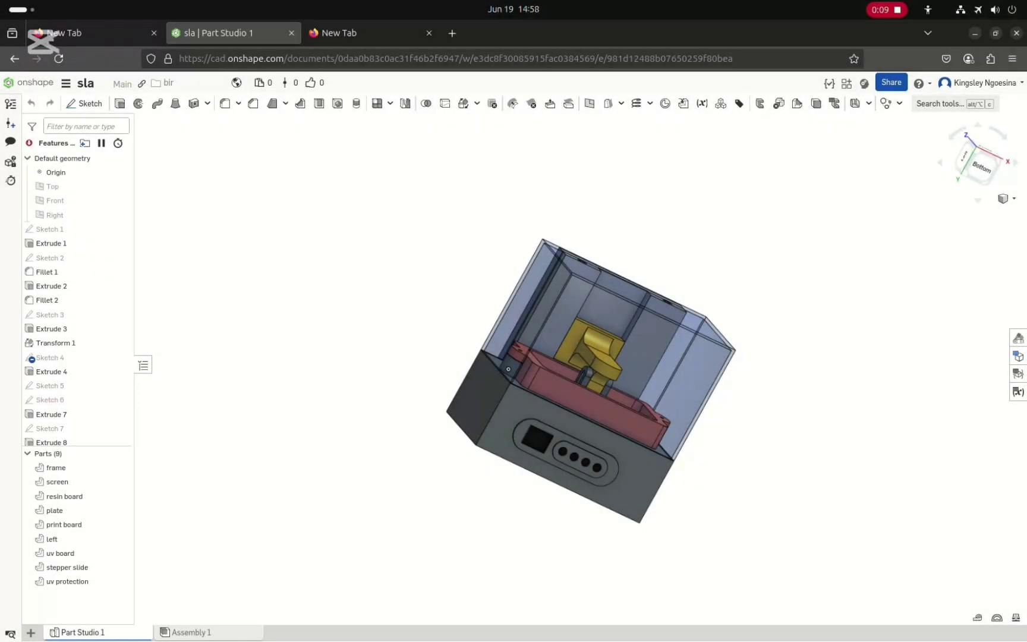
Examine the SLA printer model's internal parts, temporarily hiding the frame part
{"action": "scroll", "coordinate": [593, 422], "scroll_direction": "up", "scroll_amount": 3}
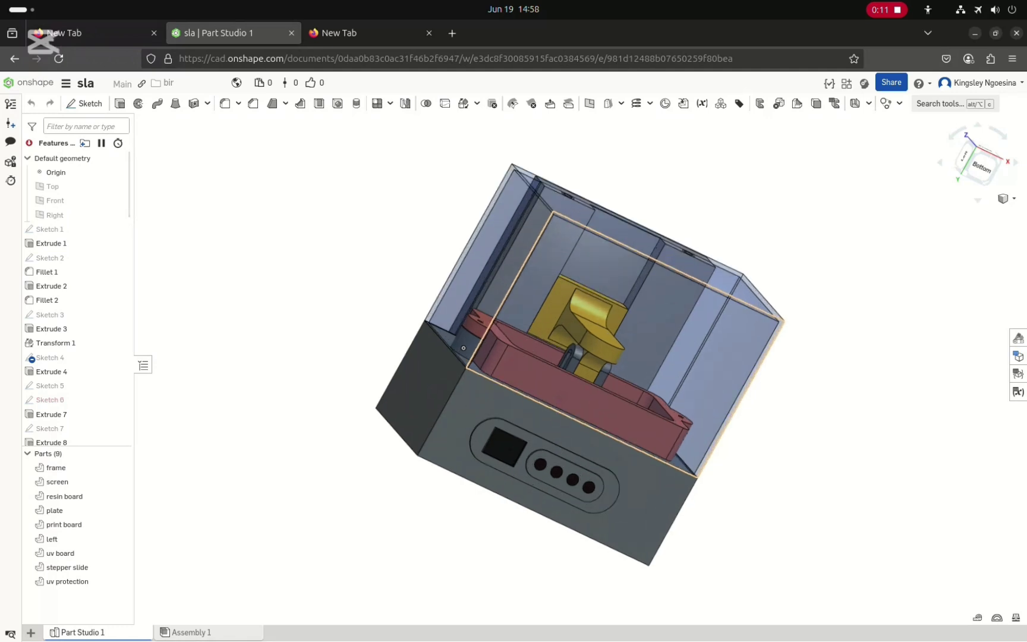
{"action": "scroll", "coordinate": [609, 419], "scroll_direction": "up", "scroll_amount": 2}
{"action": "scroll", "coordinate": [790, 415], "scroll_direction": "down", "scroll_amount": 1}
{"action": "left_click_drag", "start_coordinate": [790, 416], "coordinate": [695, 454]}
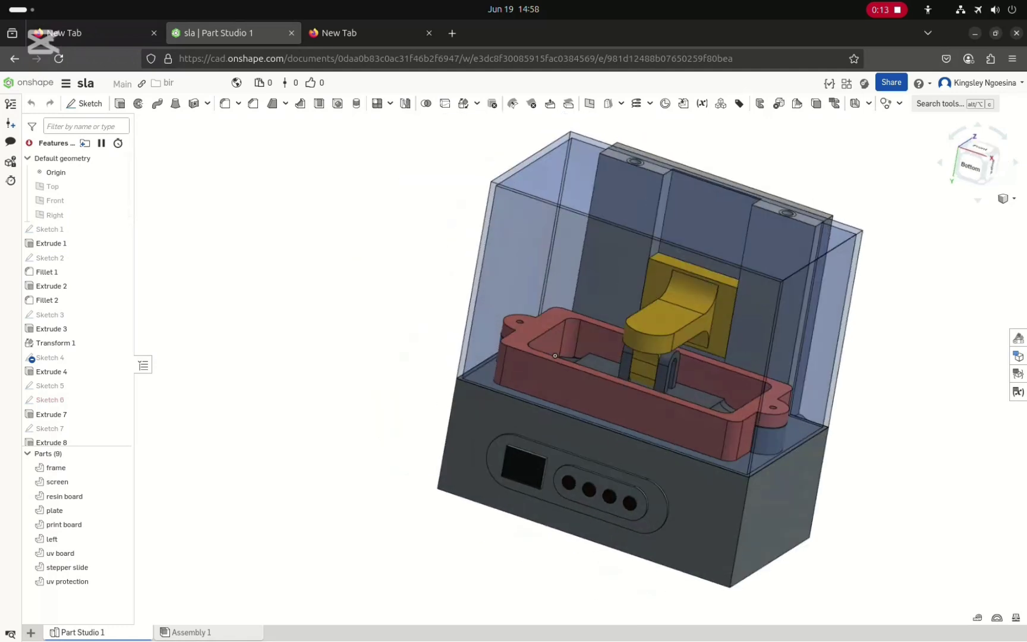
{"action": "left_click_drag", "start_coordinate": [555, 355], "coordinate": [453, 375]}
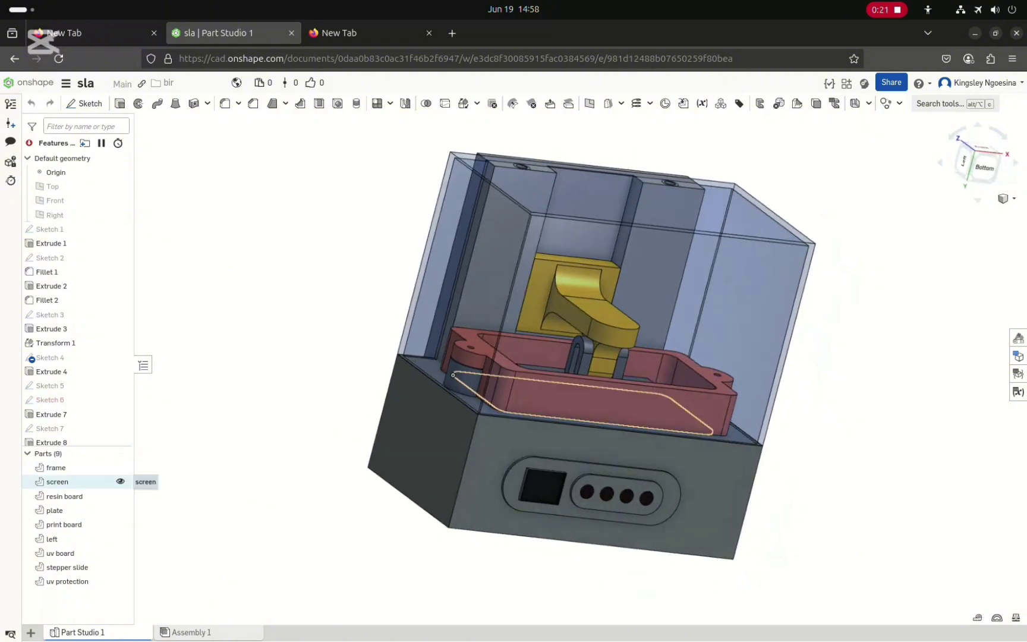
{"action": "left_click", "coordinate": [120, 467]}
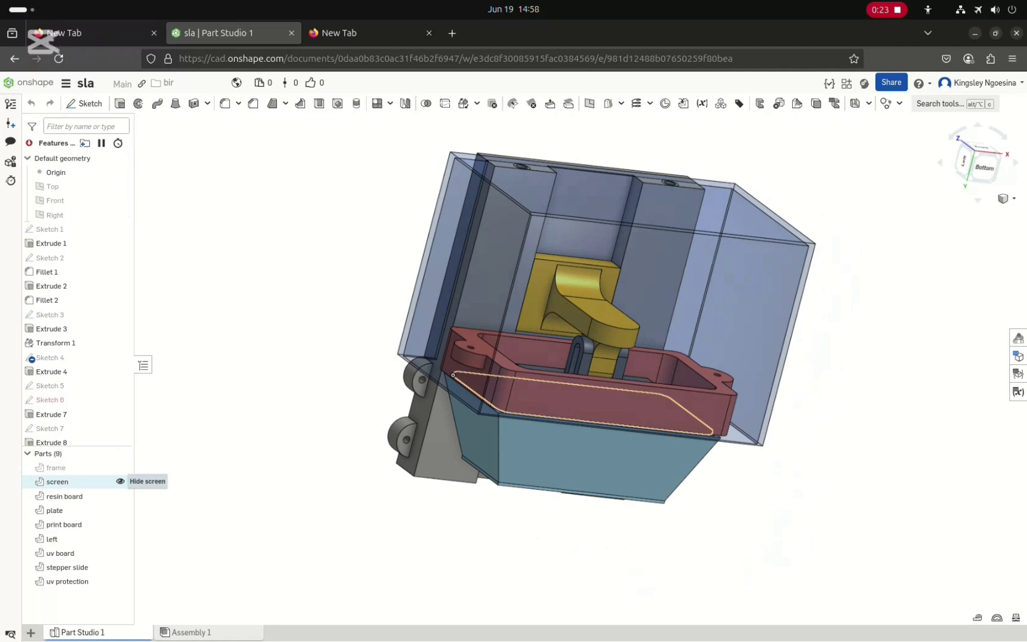
{"action": "left_click_drag", "start_coordinate": [511, 380], "coordinate": [484, 391]}
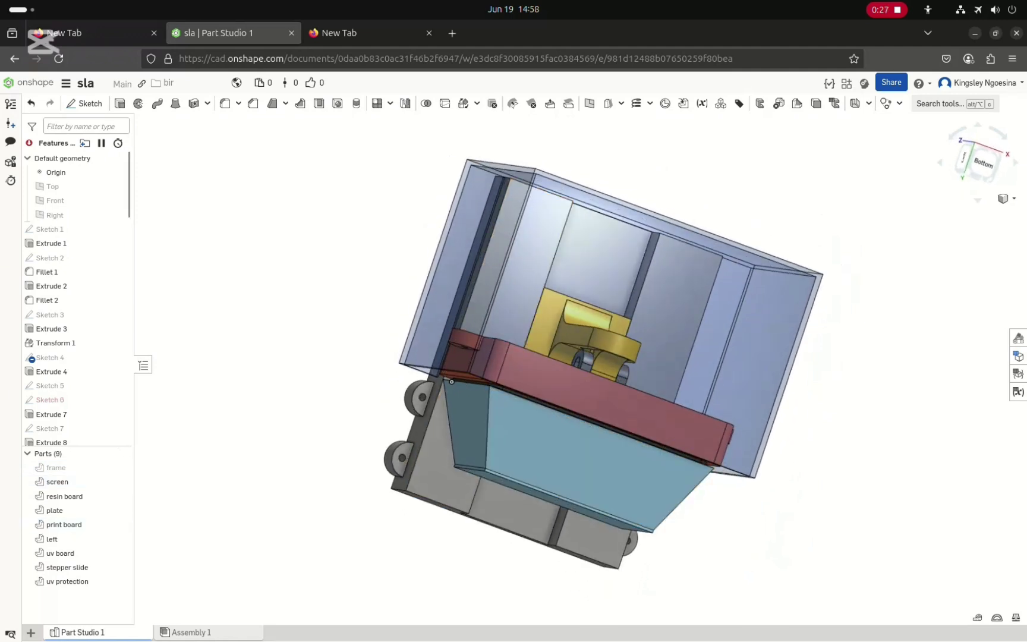
{"action": "left_click", "coordinate": [120, 467]}
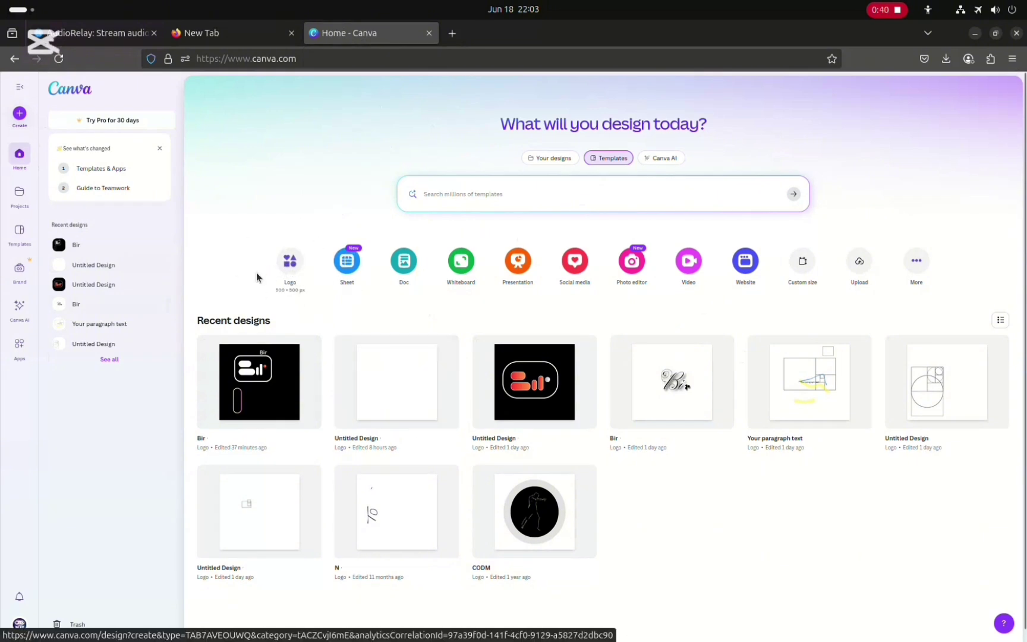
Create a new Logo design and add a square shape, narrowing it into a tall rectangle
{"action": "left_click", "coordinate": [289, 262]}
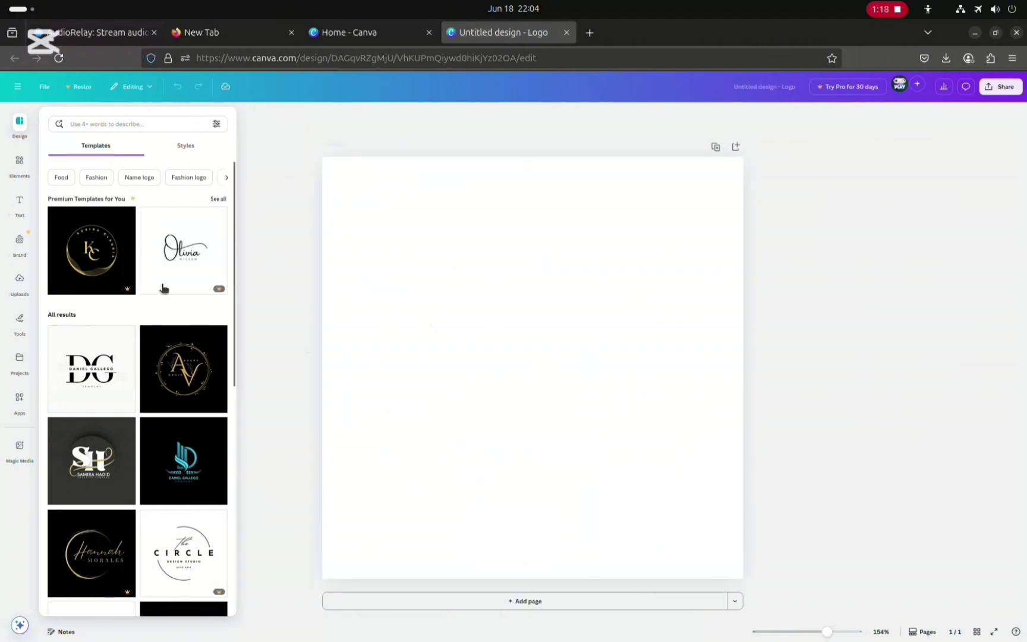
{"action": "left_click", "coordinate": [19, 330]}
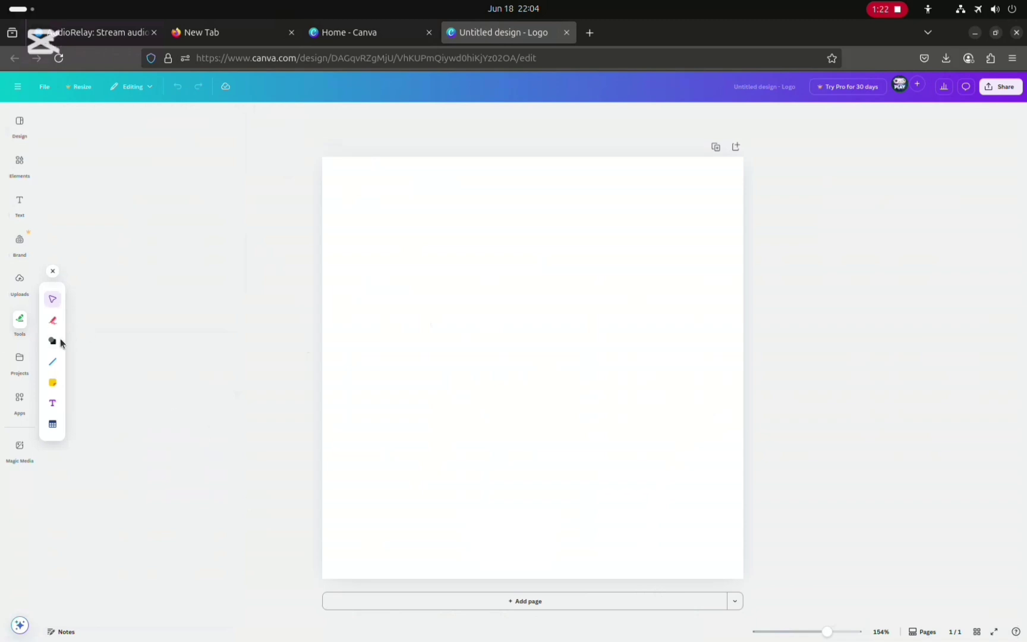
{"action": "left_click", "coordinate": [53, 343]}
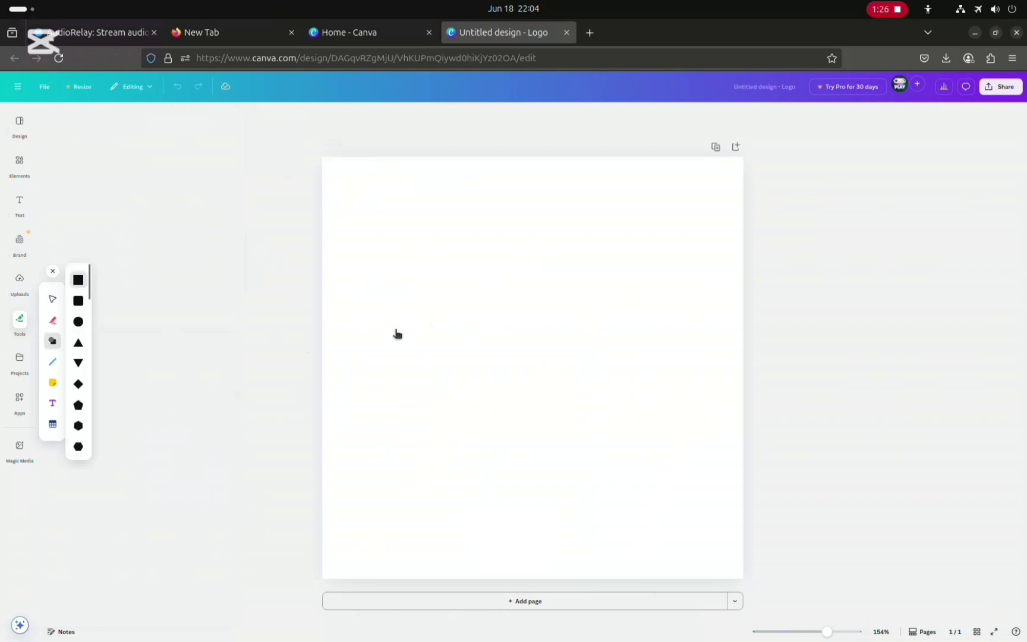
{"action": "left_click", "coordinate": [448, 320]}
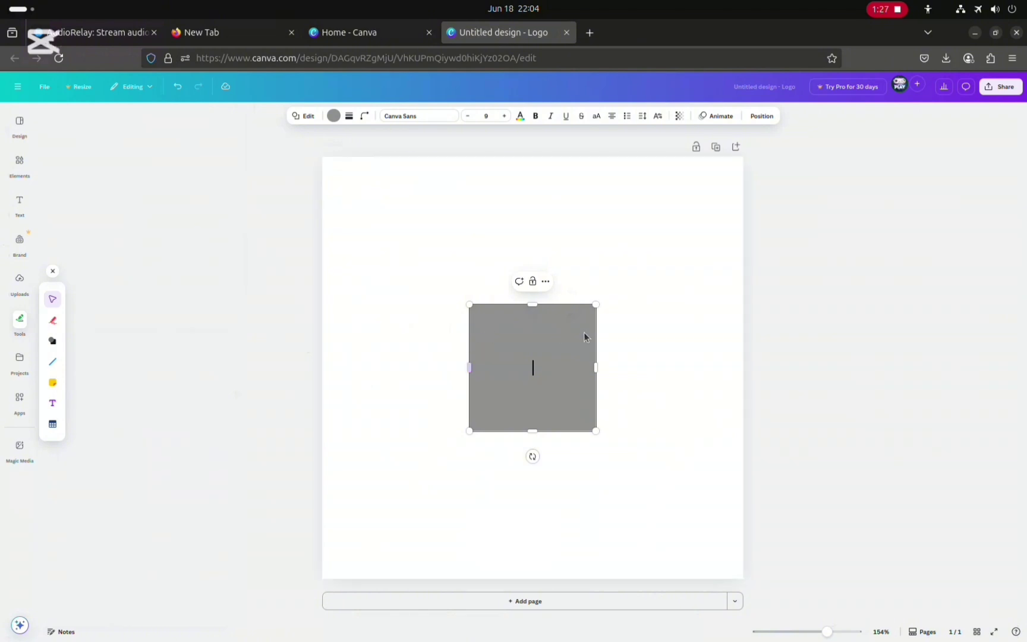
{"action": "left_click_drag", "start_coordinate": [595, 367], "coordinate": [524, 360]}
{"action": "left_click_drag", "start_coordinate": [476, 358], "coordinate": [398, 356]}
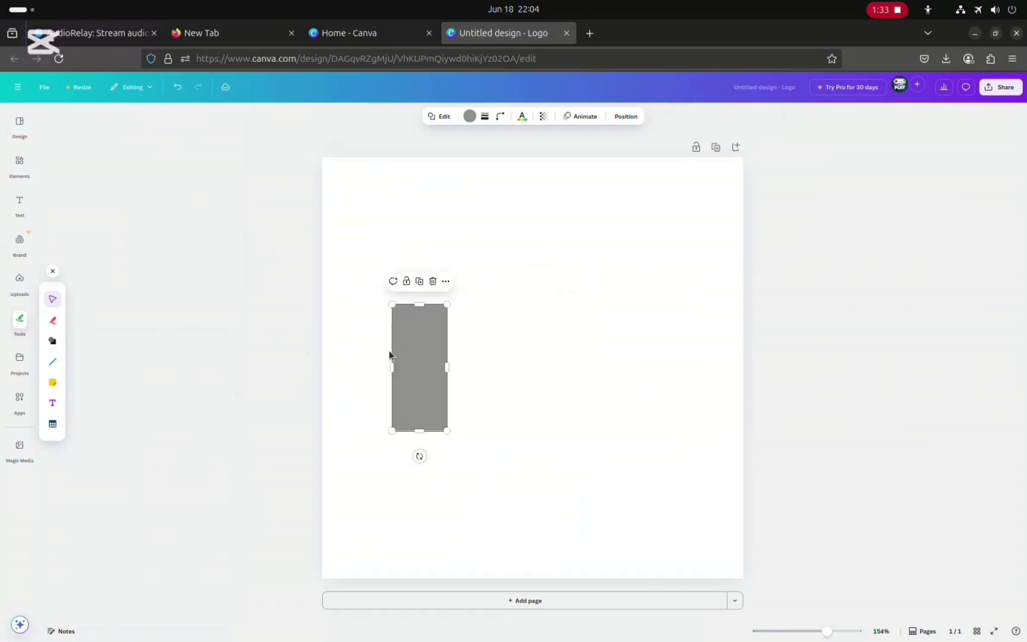
Handwrite the word 'Bir' in red with the pen above the rectangle
{"action": "left_click", "coordinate": [52, 320]}
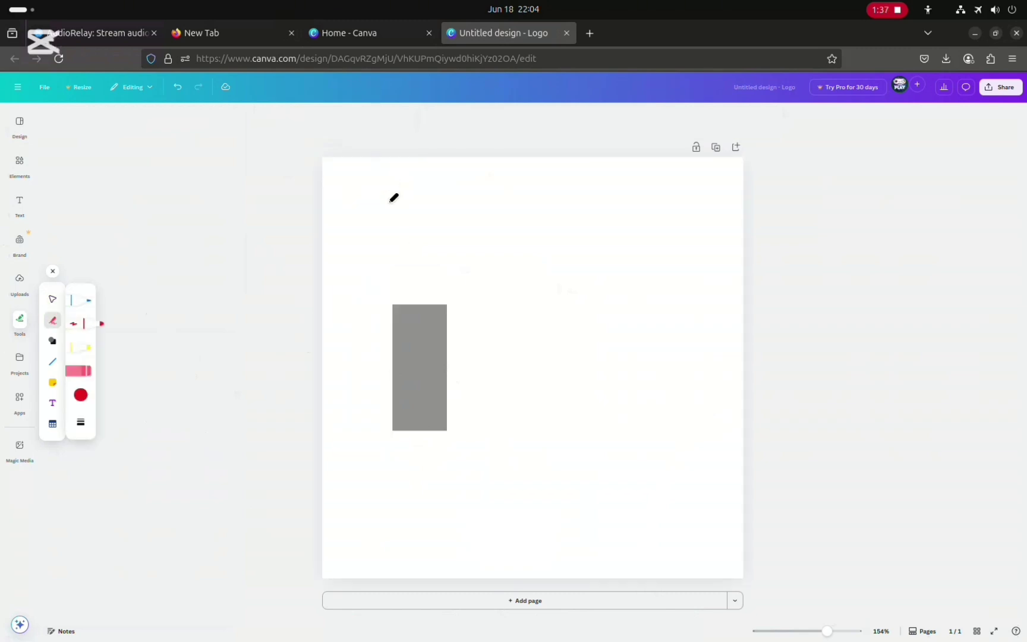
{"action": "left_click_drag", "start_coordinate": [386, 189], "coordinate": [388, 230]}
{"action": "mouse_move", "coordinate": [388, 189]}
{"action": "left_mouse_down"}
{"action": "mouse_move", "coordinate": [441, 199]}
{"action": "mouse_move", "coordinate": [421, 218]}
{"action": "mouse_move", "coordinate": [390, 224]}
{"action": "mouse_move", "coordinate": [442, 220]}
{"action": "mouse_move", "coordinate": [461, 236]}
{"action": "mouse_move", "coordinate": [383, 253]}
{"action": "mouse_move", "coordinate": [387, 224]}
{"action": "left_mouse_up"}
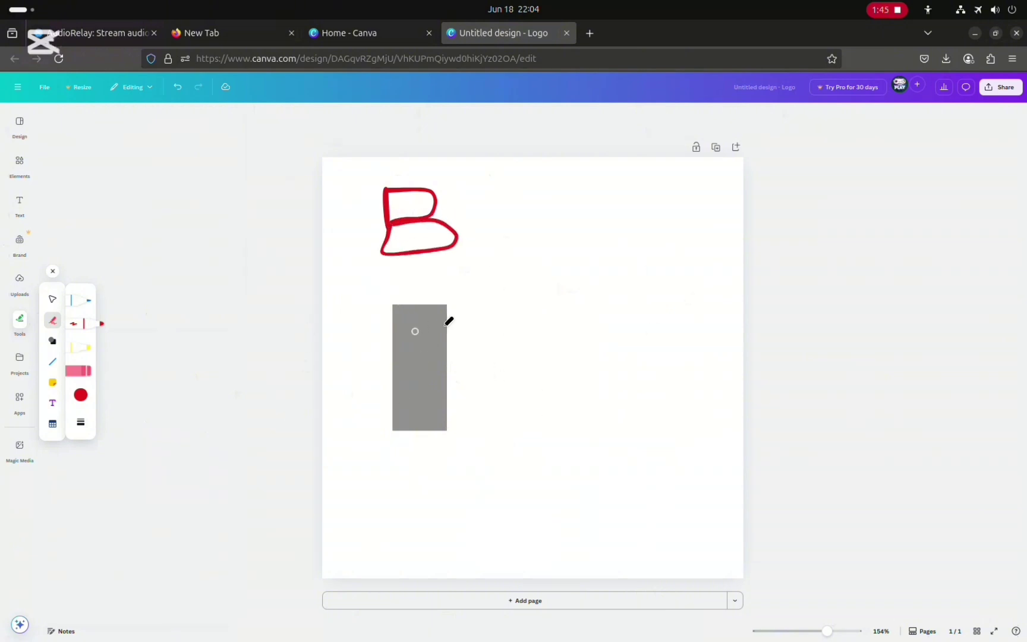
{"action": "left_click_drag", "start_coordinate": [468, 215], "coordinate": [474, 245]}
{"action": "mouse_move", "coordinate": [463, 196]}
{"action": "left_mouse_down"}
{"action": "mouse_move", "coordinate": [498, 221]}
{"action": "mouse_move", "coordinate": [500, 239]}
{"action": "mouse_move", "coordinate": [500, 217]}
{"action": "mouse_move", "coordinate": [524, 208]}
{"action": "left_mouse_up"}
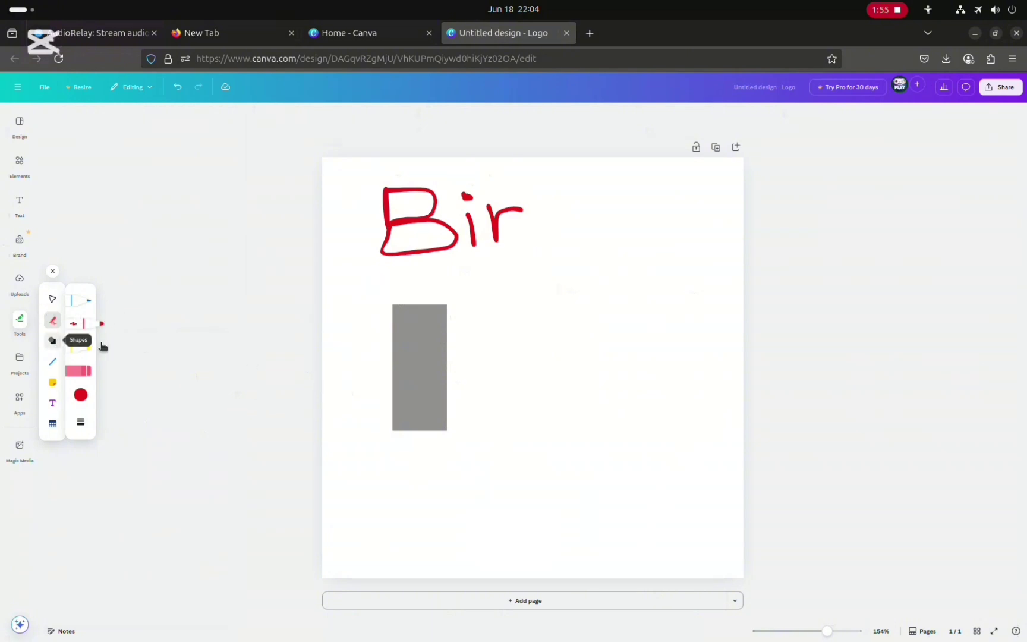
Reshape the rectangle into a wide, short shape and set its corner rounding to 26
{"action": "left_click", "coordinate": [52, 340]}
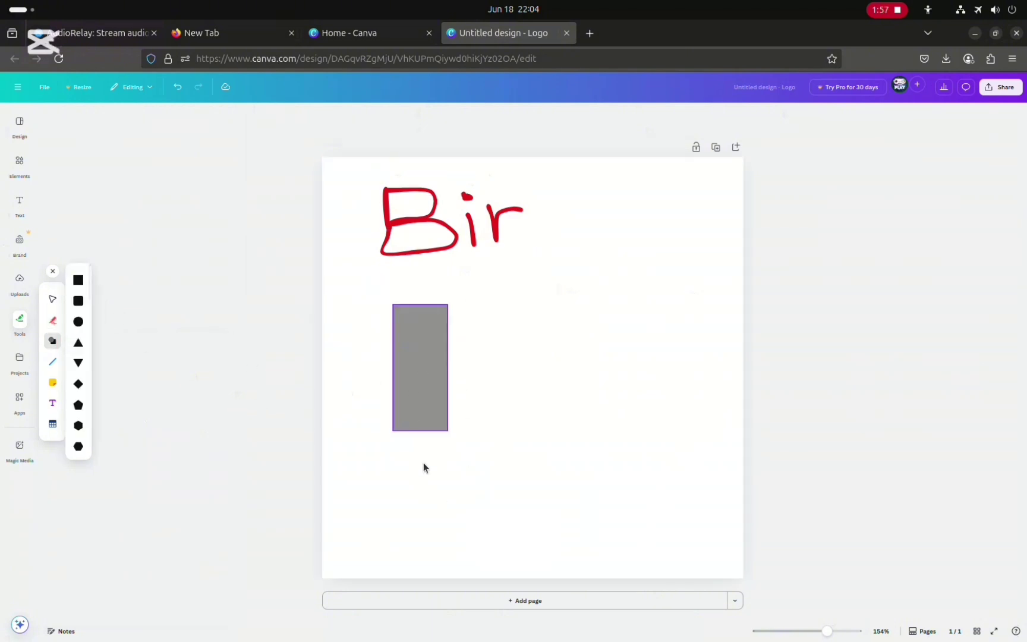
{"action": "left_click", "coordinate": [420, 416]}
{"action": "left_click_drag", "start_coordinate": [419, 431], "coordinate": [472, 325]}
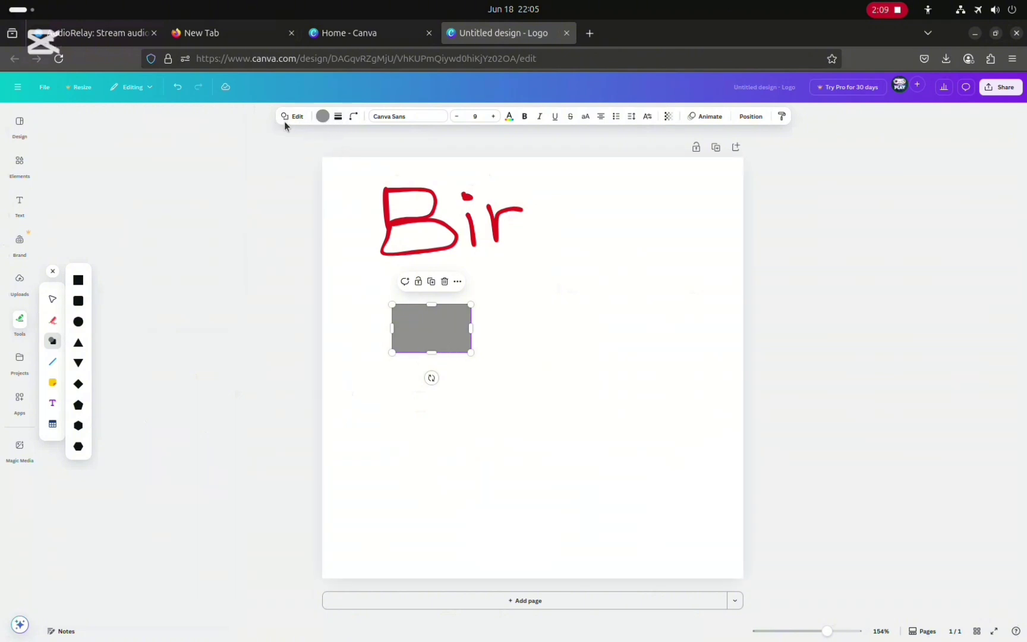
{"action": "left_click", "coordinate": [353, 117]}
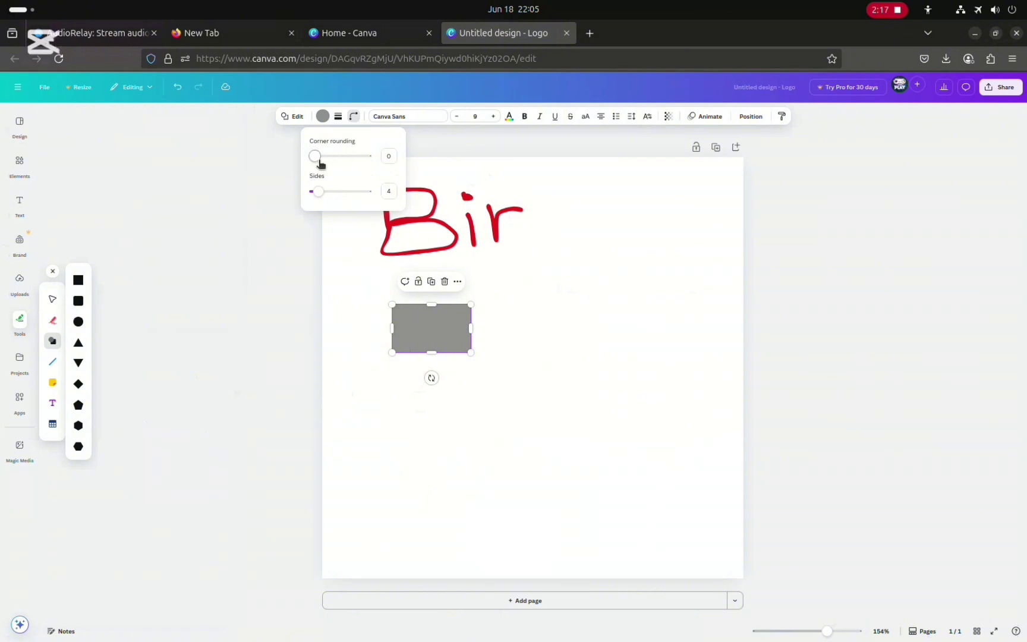
{"action": "left_click_drag", "start_coordinate": [314, 156], "coordinate": [331, 159]}
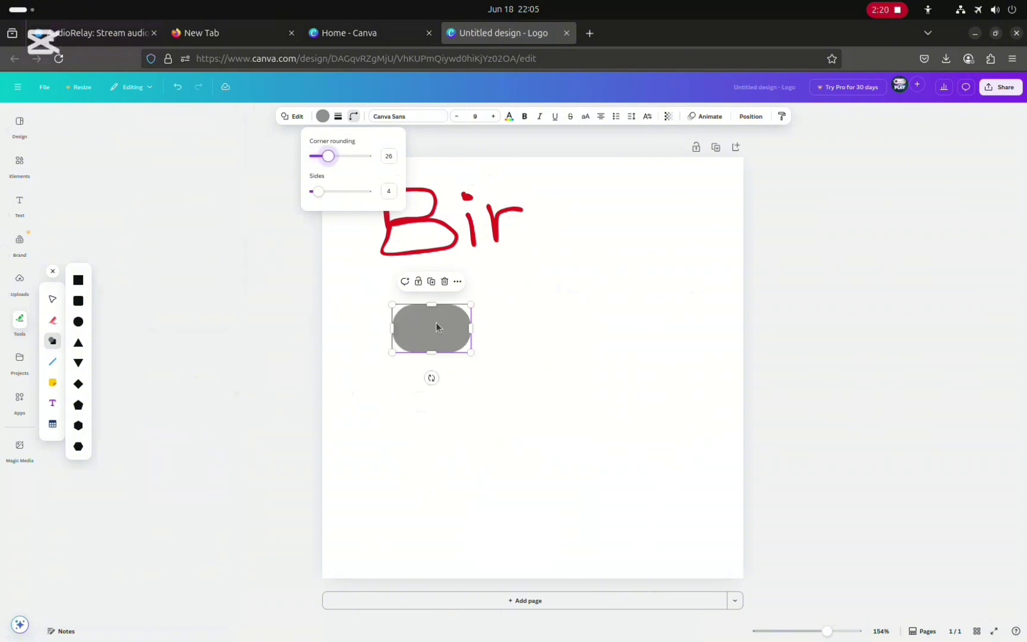
{"action": "left_click", "coordinate": [509, 307]}
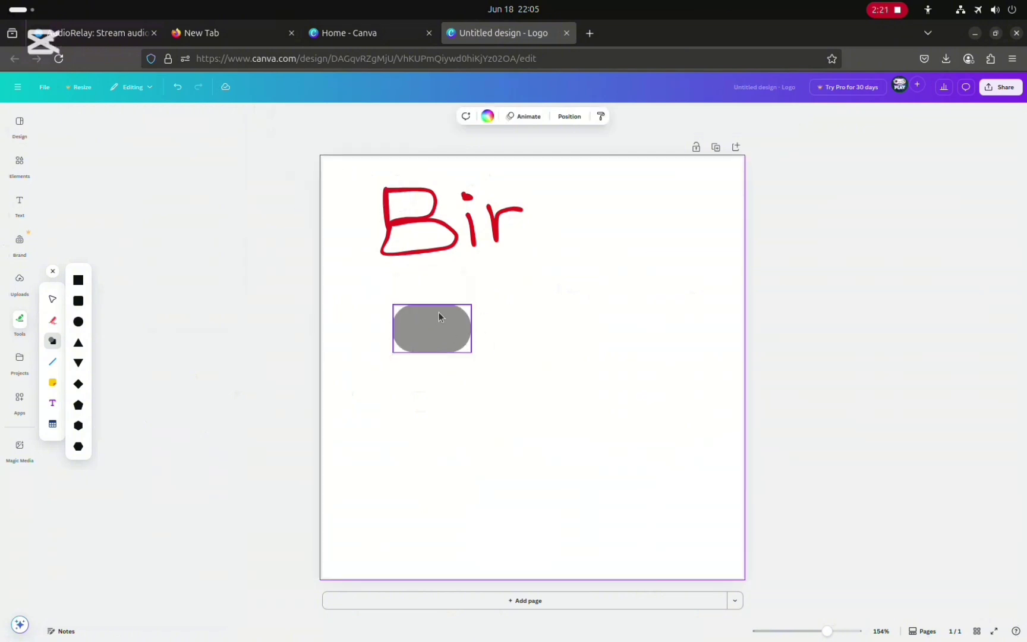
Nudge the rounded shape slightly and duplicate it, placing the copy below and to the right
{"action": "left_click", "coordinate": [421, 338]}
{"action": "mouse_move", "coordinate": [421, 338]}
{"action": "left_mouse_down"}
{"action": "mouse_move", "coordinate": [411, 211]}
{"action": "mouse_move", "coordinate": [416, 354]}
{"action": "mouse_move", "coordinate": [416, 342]}
{"action": "left_mouse_up"}
{"action": "left_click", "coordinate": [541, 323]}
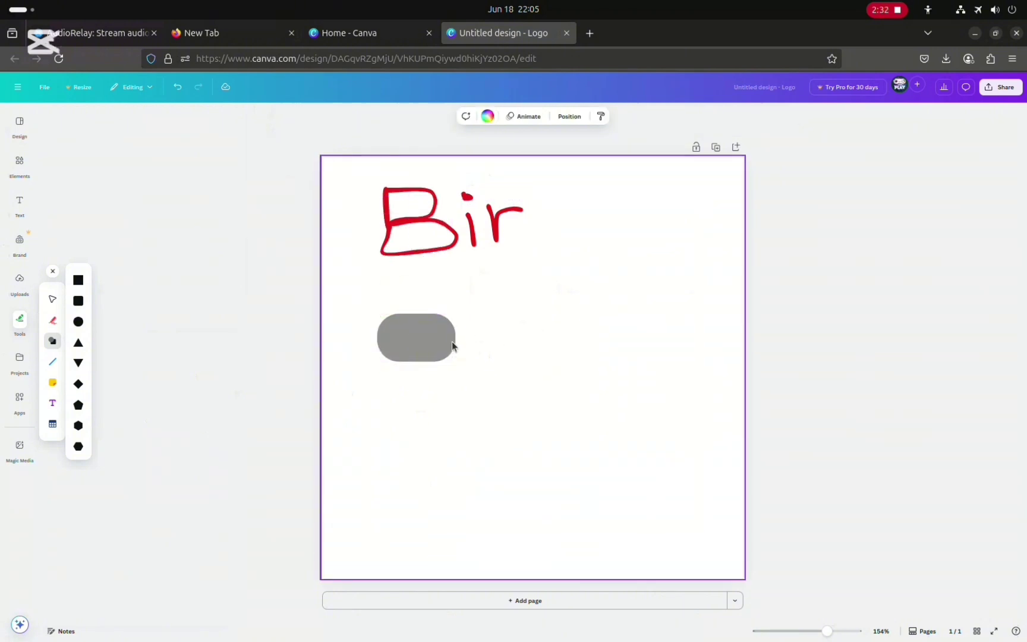
{"action": "left_click", "coordinate": [420, 338]}
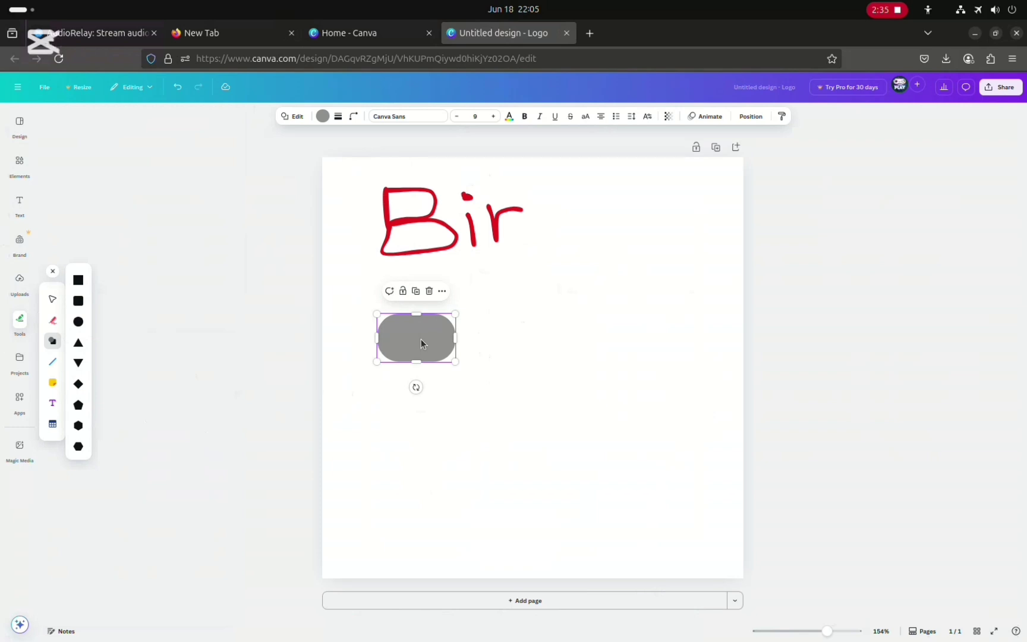
{"action": "left_click", "coordinate": [415, 290]}
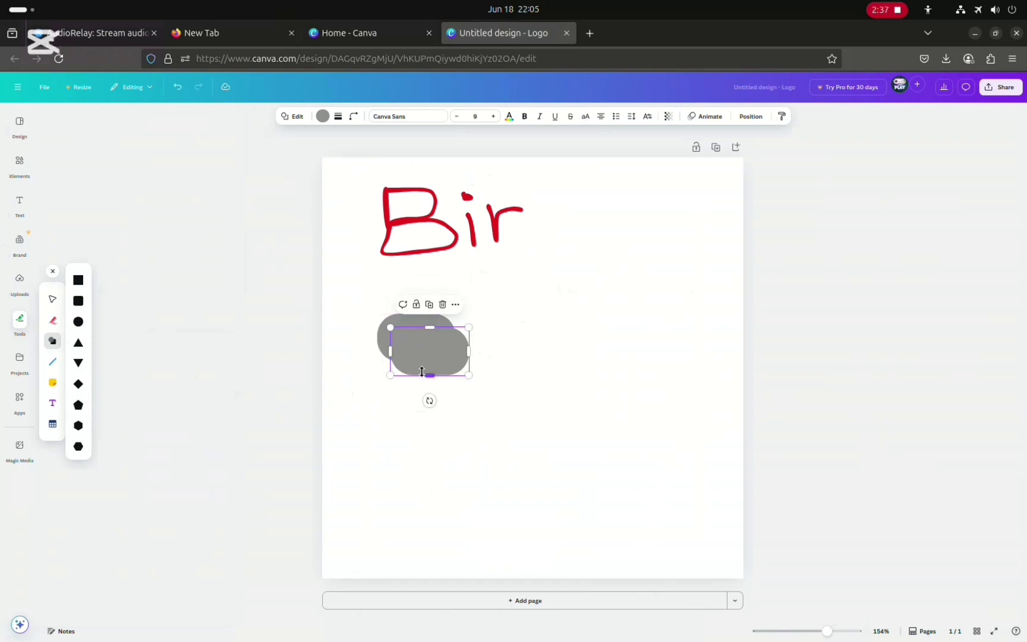
{"action": "left_click_drag", "start_coordinate": [431, 344], "coordinate": [479, 394]}
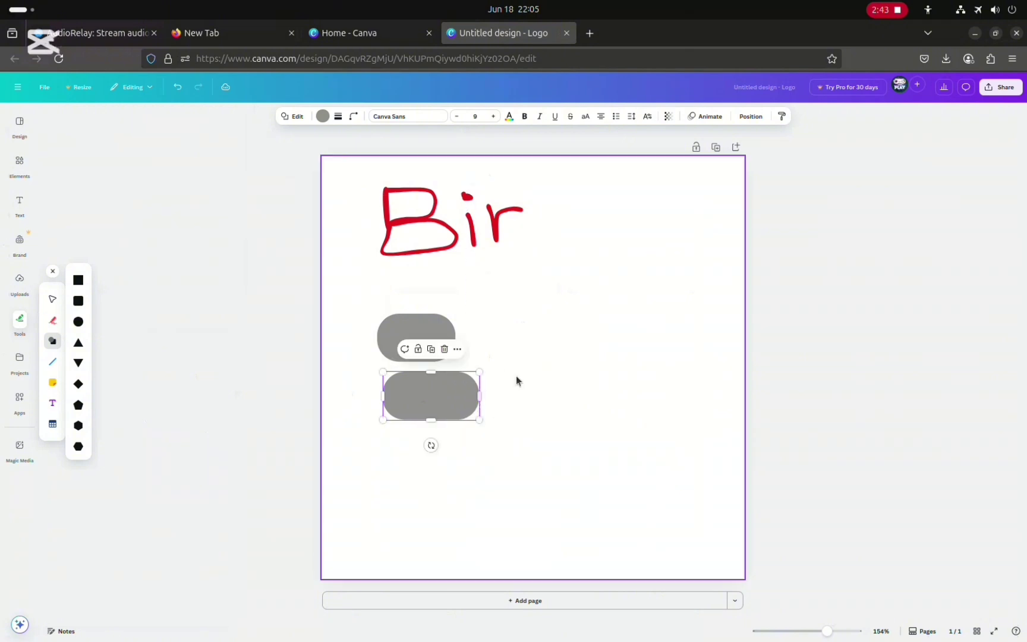
{"action": "left_click", "coordinate": [409, 299]}
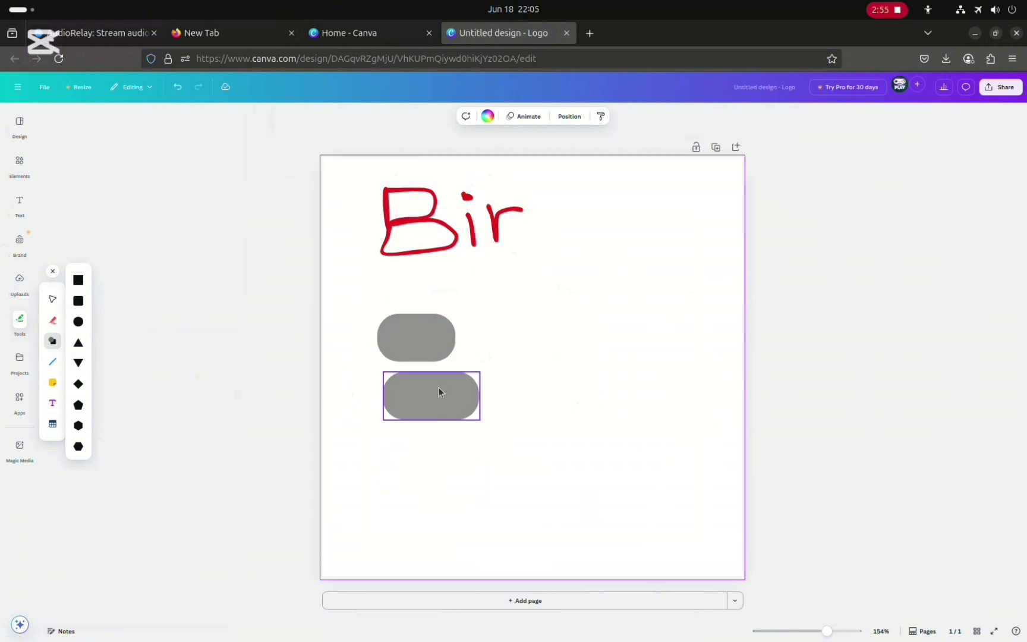
Duplicate the lower rounded shape, move the copy to its right, and narrow it into a thin vertical bar
{"action": "left_click", "coordinate": [463, 412]}
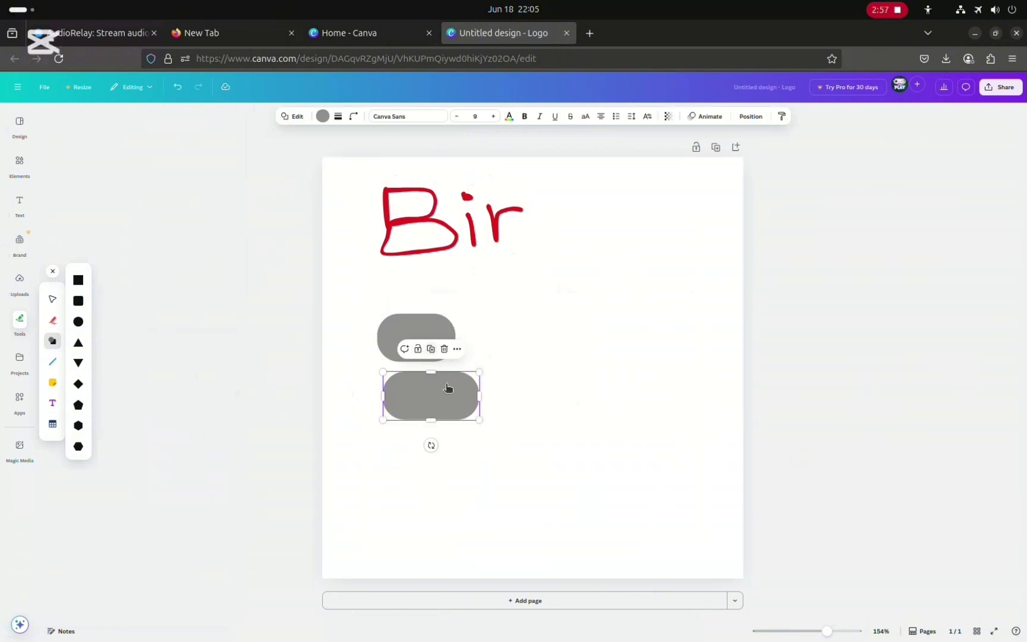
{"action": "key", "text": "ctrl+d"}
{"action": "left_click_drag", "start_coordinate": [464, 414], "coordinate": [552, 401]}
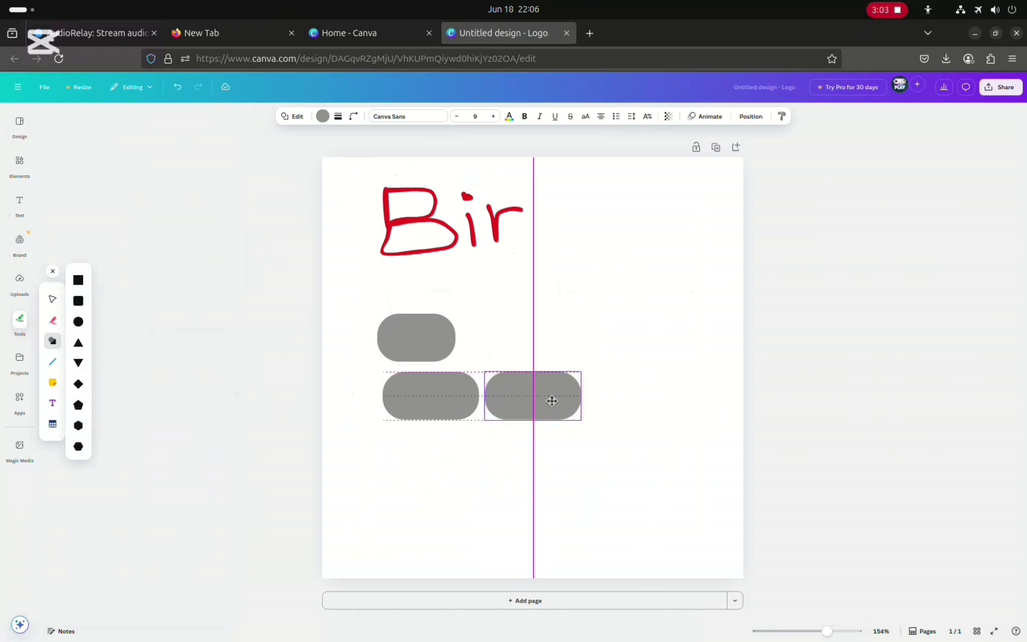
{"action": "left_click_drag", "start_coordinate": [559, 399], "coordinate": [495, 360]}
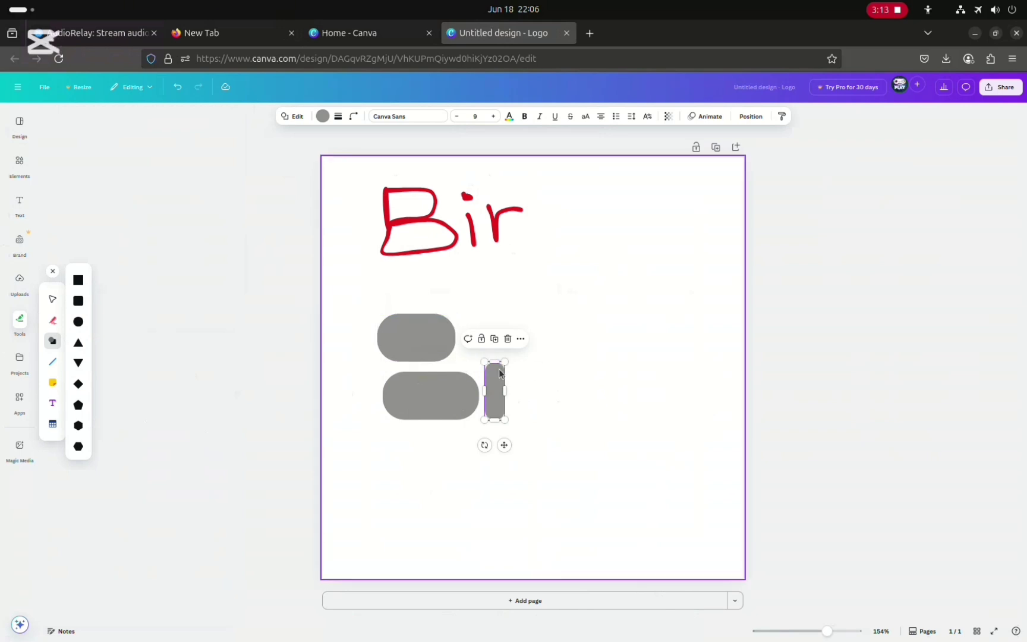
{"action": "left_click", "coordinate": [512, 378]}
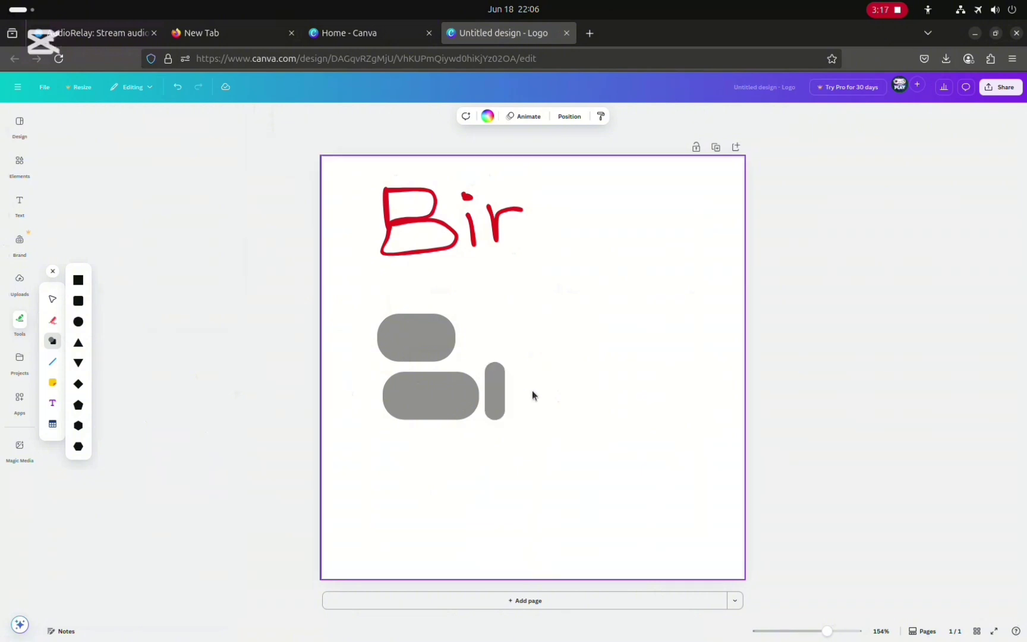
Duplicate the thin bar next to it and stretch the copy taller upward
{"action": "left_click", "coordinate": [496, 395]}
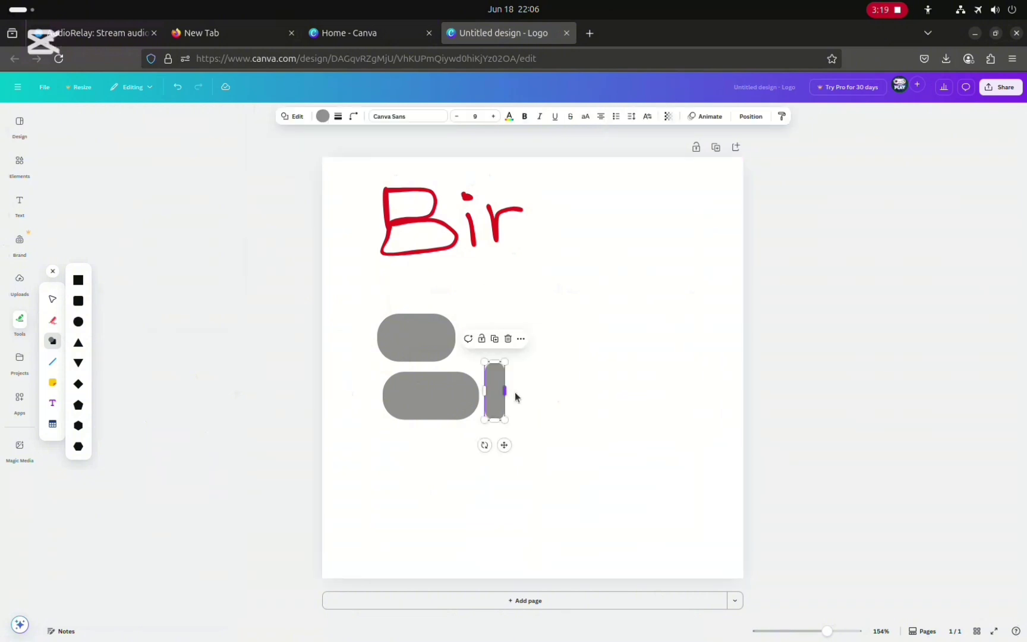
{"action": "left_click", "coordinate": [495, 339]}
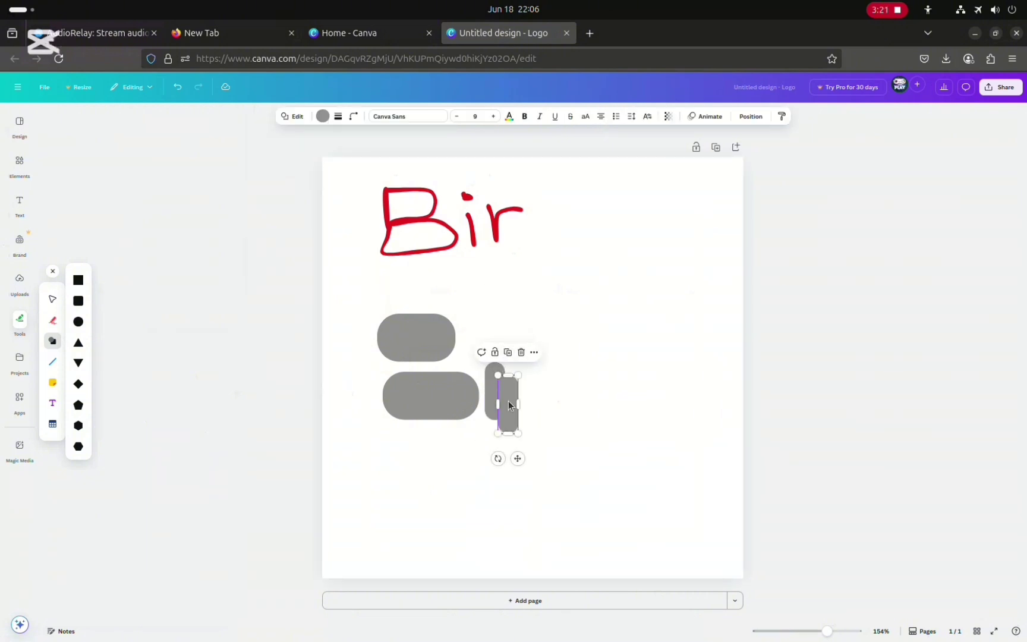
{"action": "mouse_move", "coordinate": [509, 406]}
{"action": "left_mouse_down"}
{"action": "mouse_move", "coordinate": [523, 392]}
{"action": "mouse_move", "coordinate": [508, 386]}
{"action": "mouse_move", "coordinate": [519, 386]}
{"action": "left_mouse_up"}
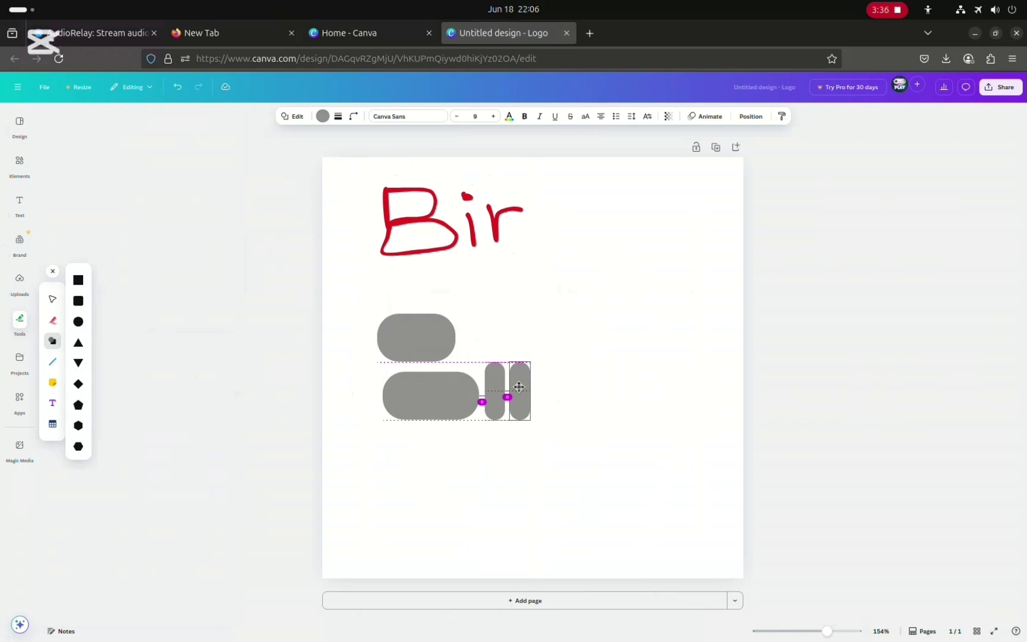
{"action": "left_click_drag", "start_coordinate": [519, 387], "coordinate": [519, 388]}
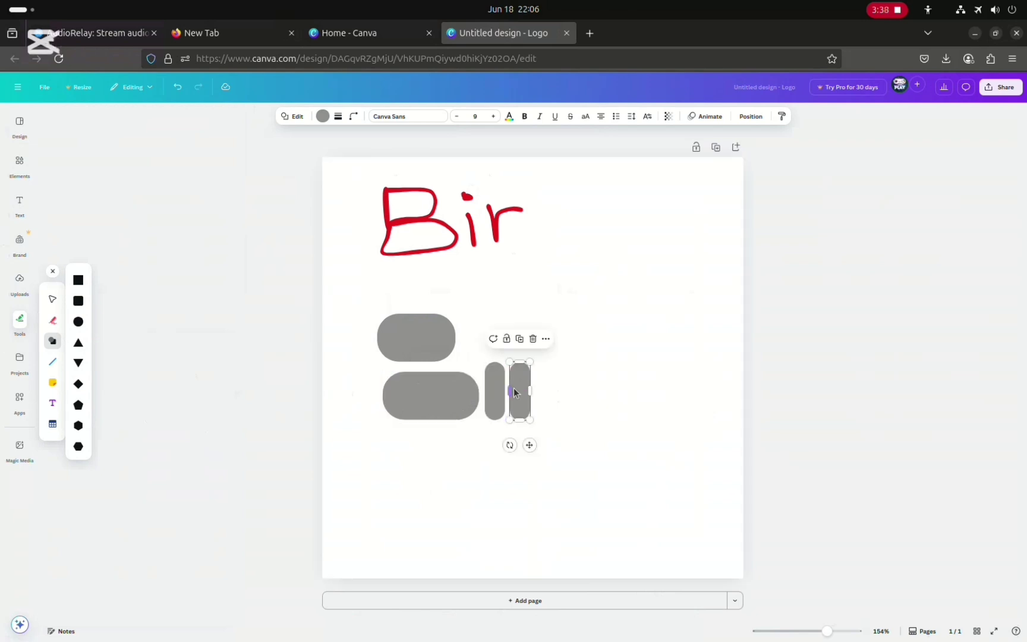
{"action": "left_click", "coordinate": [543, 486]}
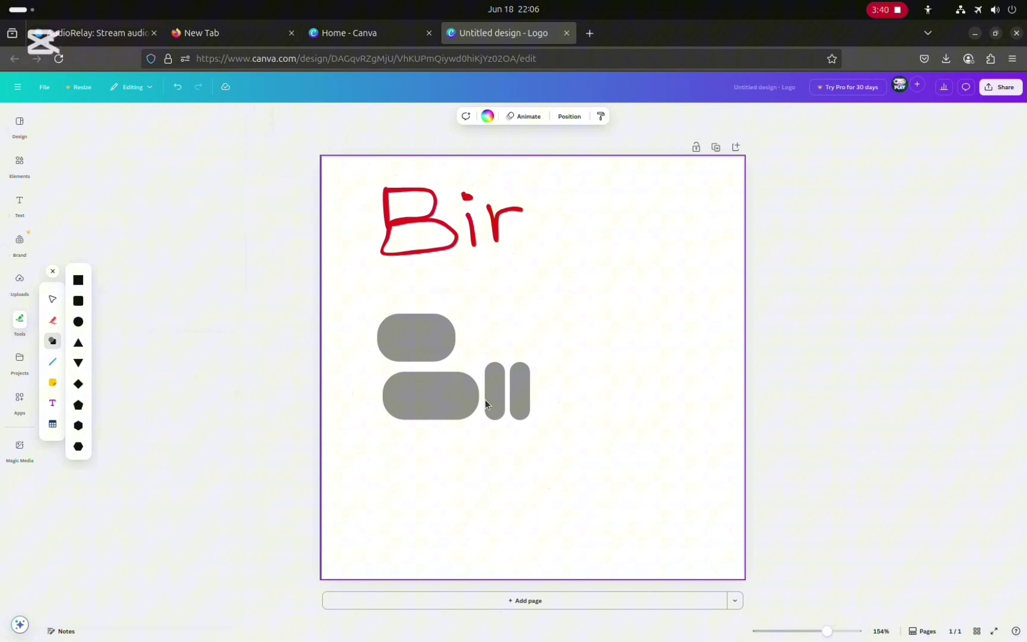
{"action": "left_click", "coordinate": [517, 366]}
{"action": "left_click_drag", "start_coordinate": [518, 362], "coordinate": [508, 341]}
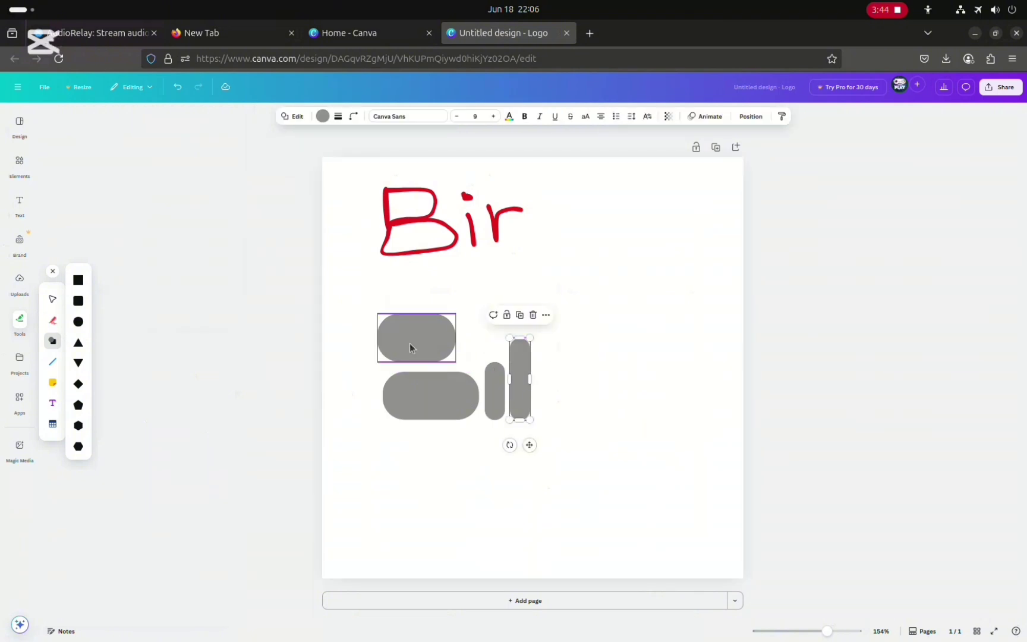
{"action": "left_click", "coordinate": [558, 360]}
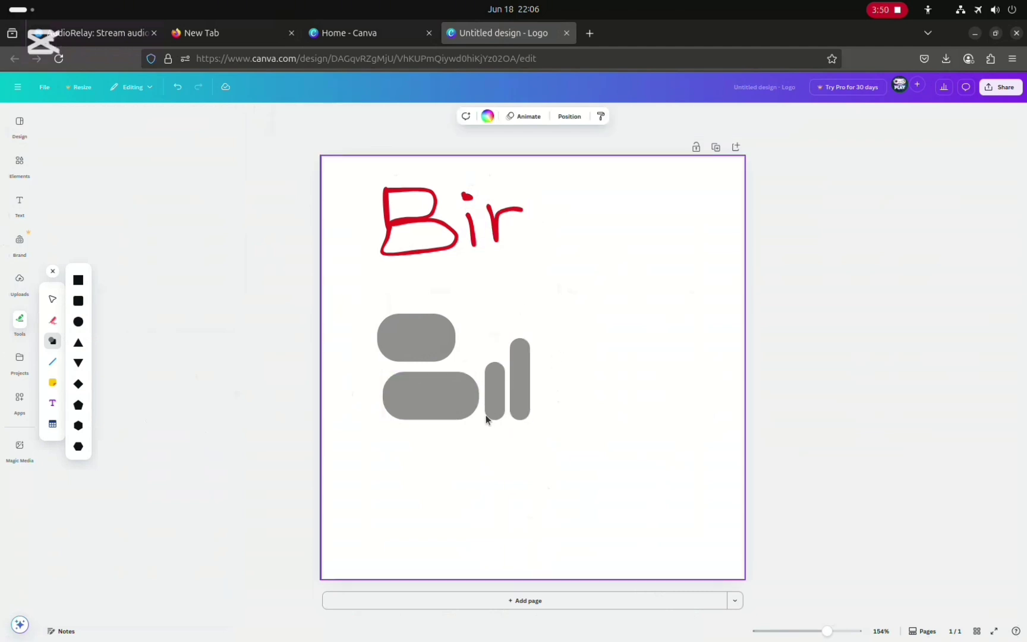
Duplicate the short bar, move the copy beside the tall bar, and change its shape to a circle
{"action": "left_click", "coordinate": [494, 400]}
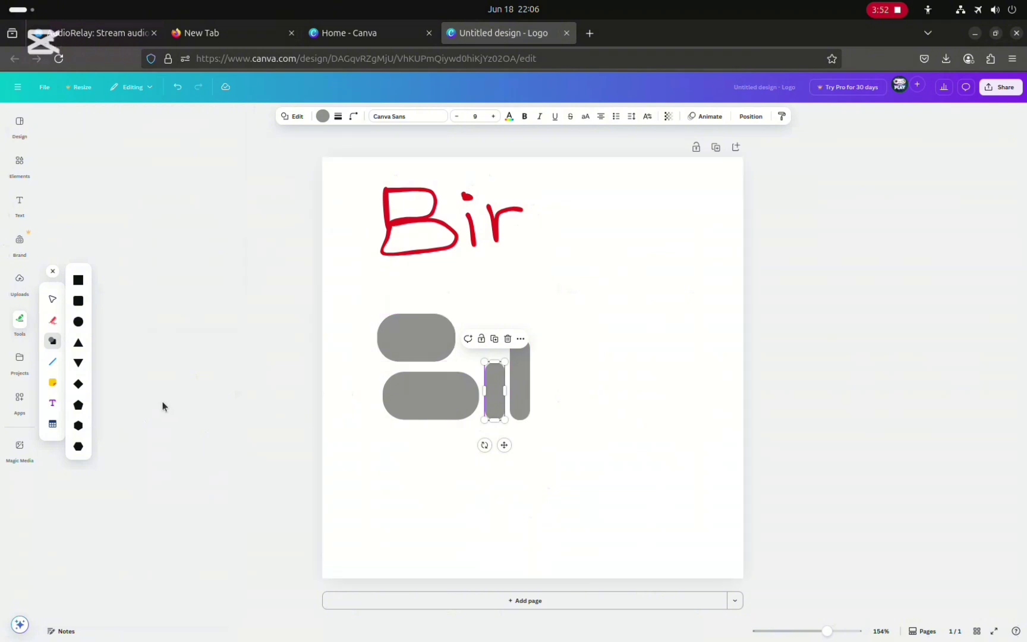
{"action": "key", "text": "ctrl+d"}
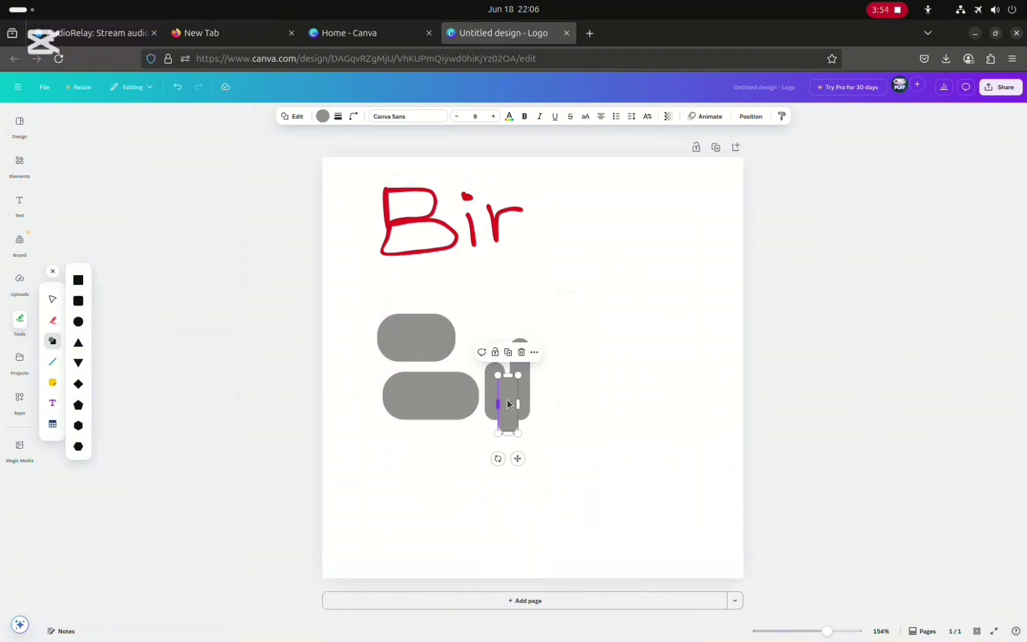
{"action": "left_click_drag", "start_coordinate": [511, 410], "coordinate": [556, 363]}
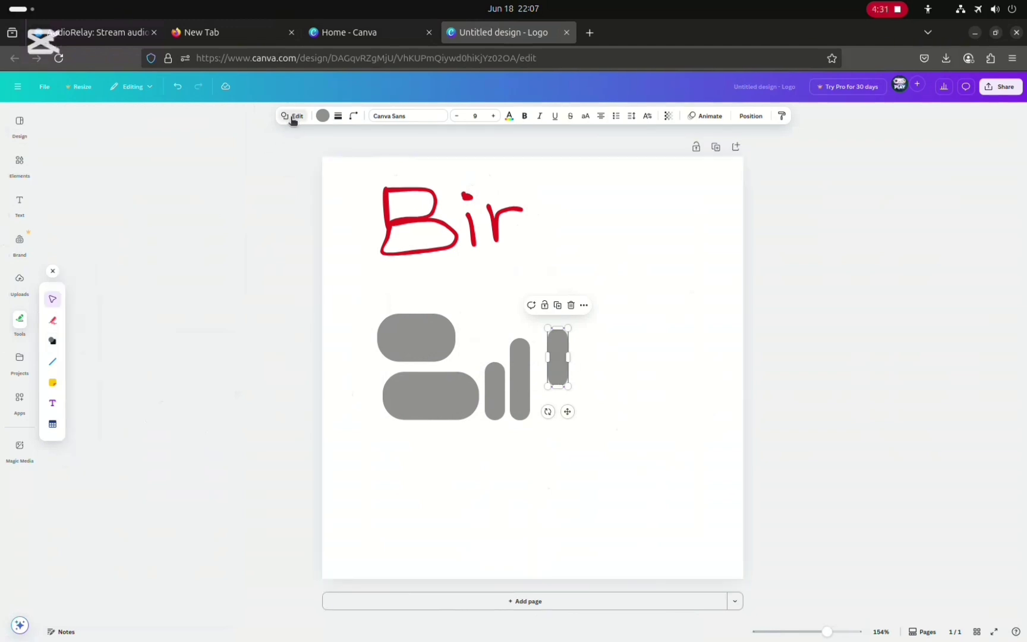
{"action": "left_click", "coordinate": [293, 116]}
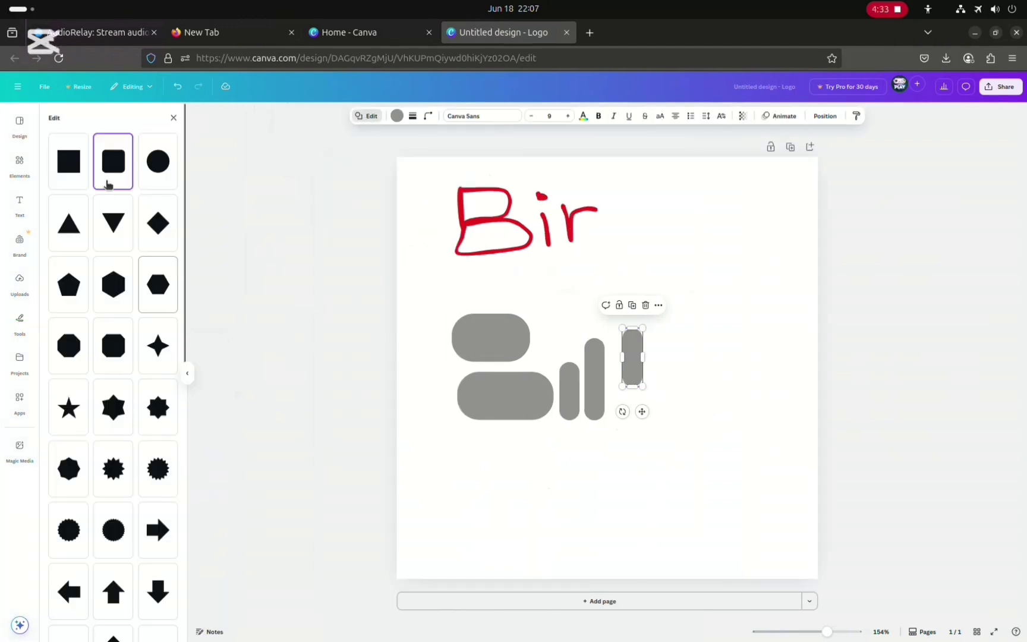
{"action": "left_click", "coordinate": [155, 160]}
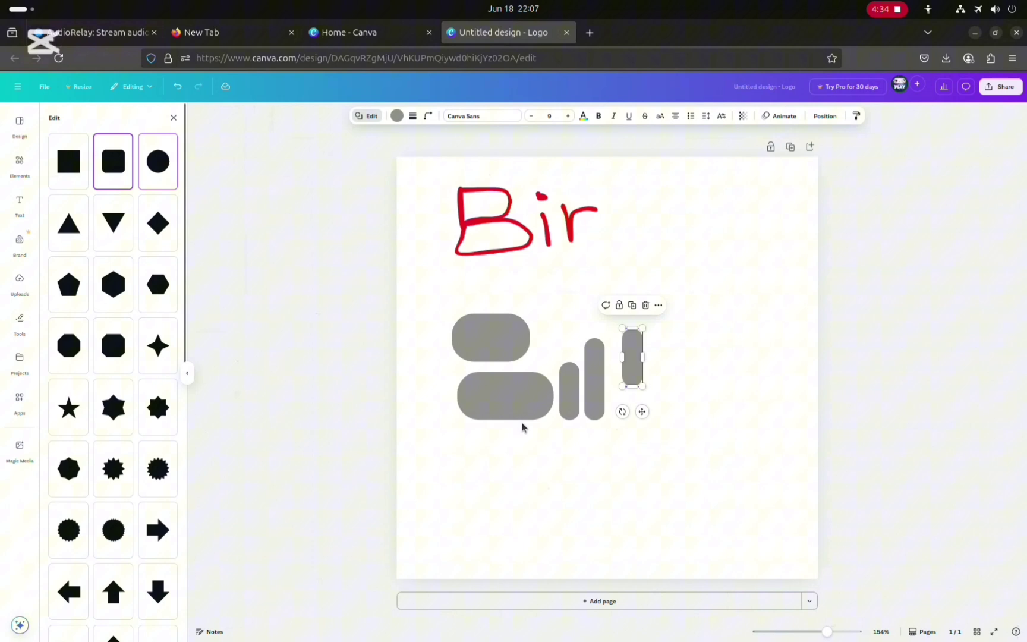
{"action": "left_click", "coordinate": [631, 455]}
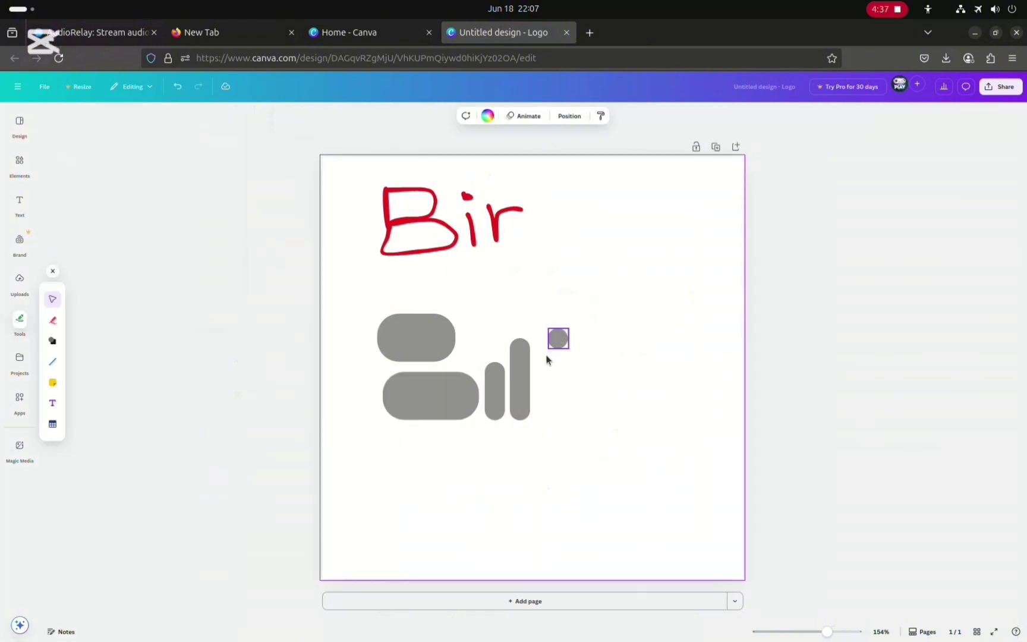
Move the small circle down to sit beside the tall bar's upper part
{"action": "left_click_drag", "start_coordinate": [558, 339], "coordinate": [545, 358]}
{"action": "left_click", "coordinate": [564, 462]}
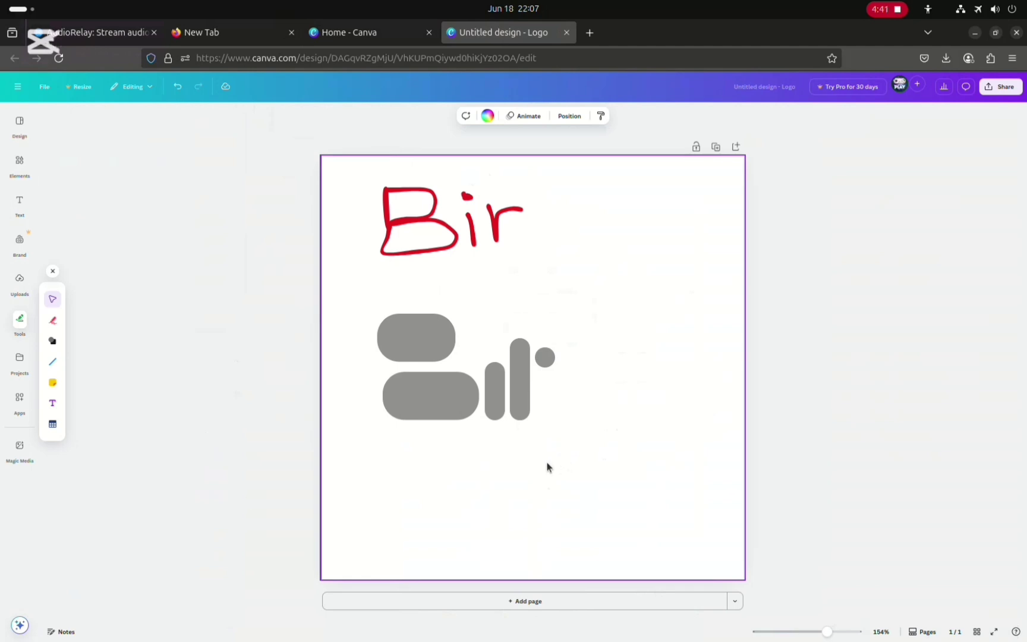
{"action": "left_click_drag", "start_coordinate": [541, 356], "coordinate": [547, 357]}
{"action": "left_click", "coordinate": [546, 492]}
Recolour the small circle with a red-orange gradient fill
{"action": "left_click", "coordinate": [547, 364]}
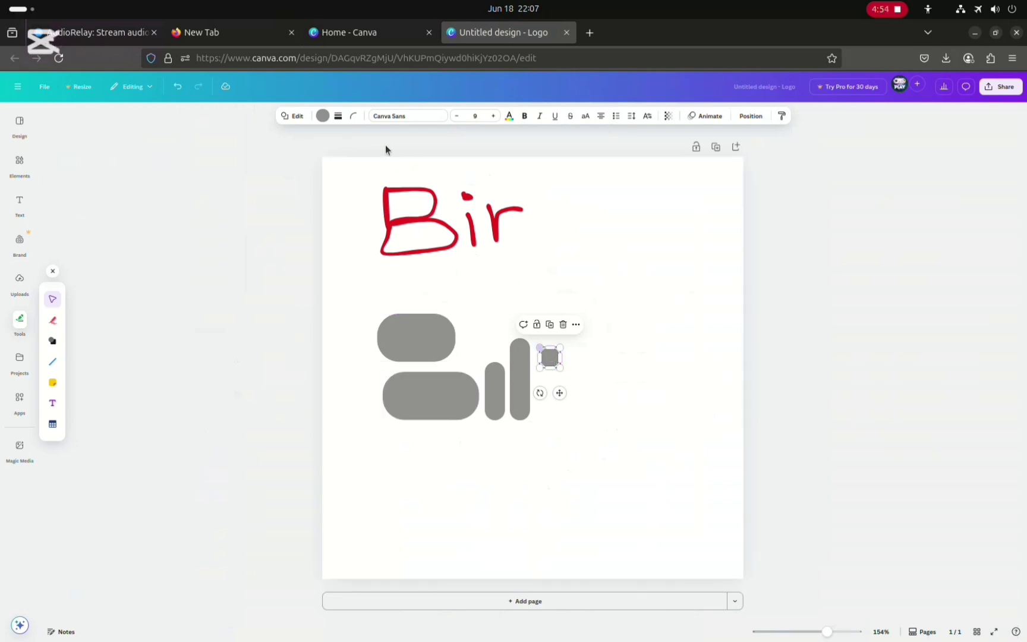
{"action": "left_click", "coordinate": [323, 117]}
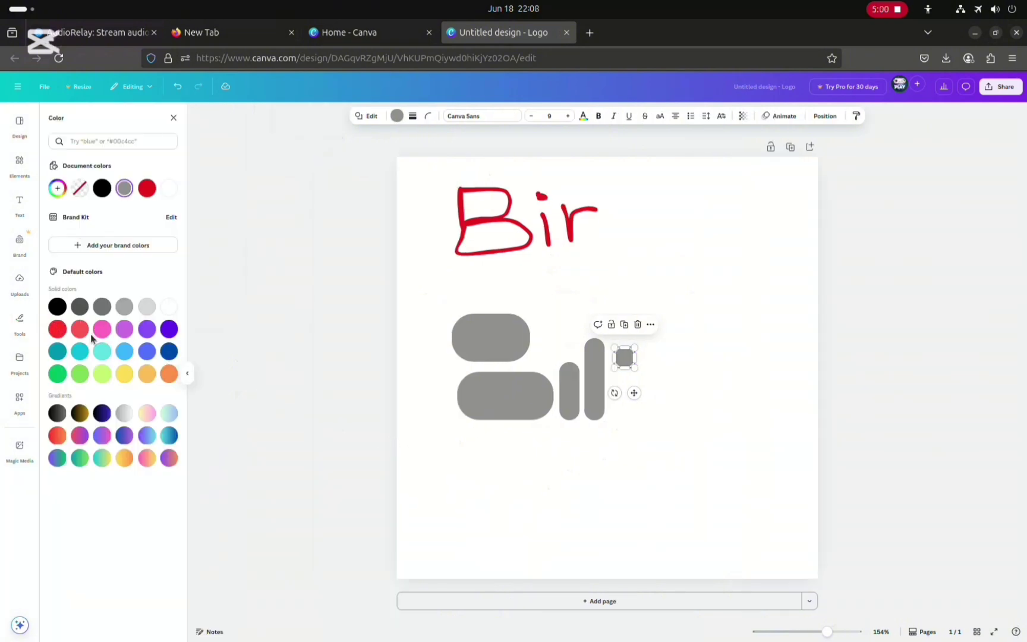
{"action": "left_click", "coordinate": [58, 306]}
{"action": "left_click", "coordinate": [58, 328]}
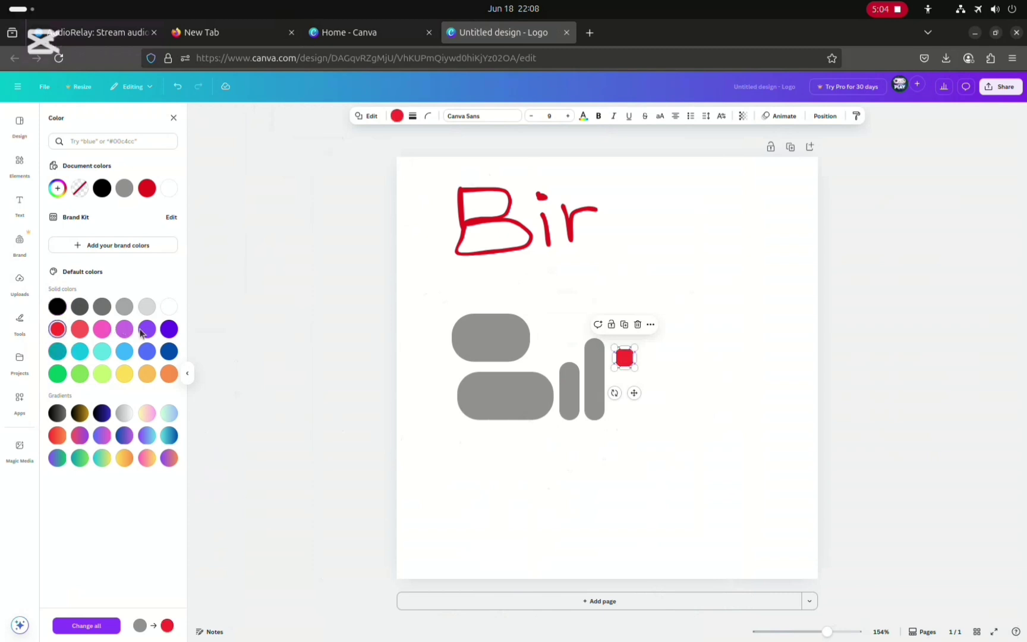
{"action": "left_click", "coordinate": [169, 328]}
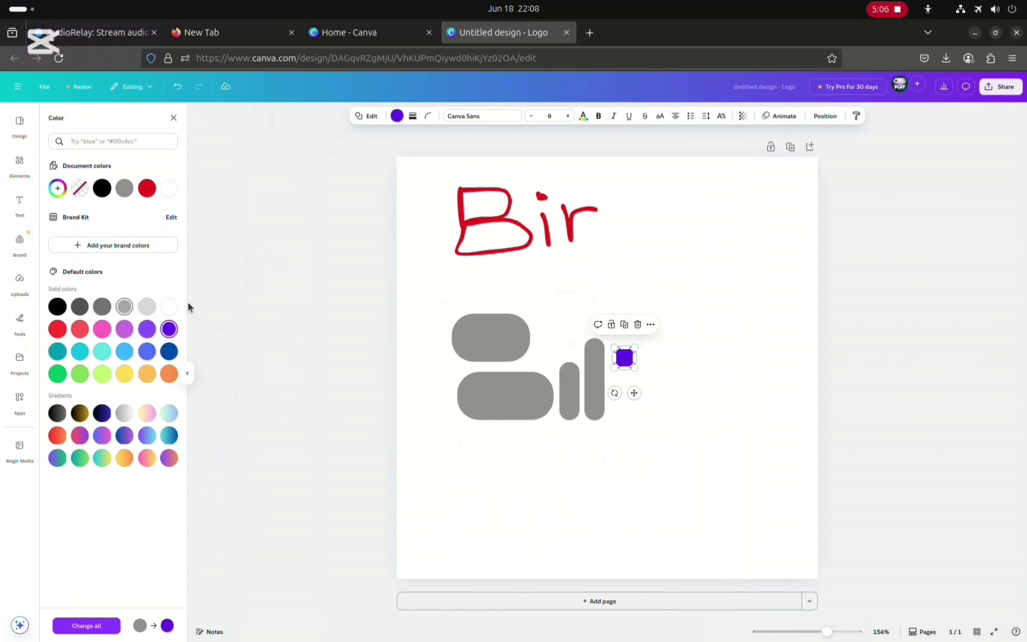
{"action": "left_click", "coordinate": [169, 306]}
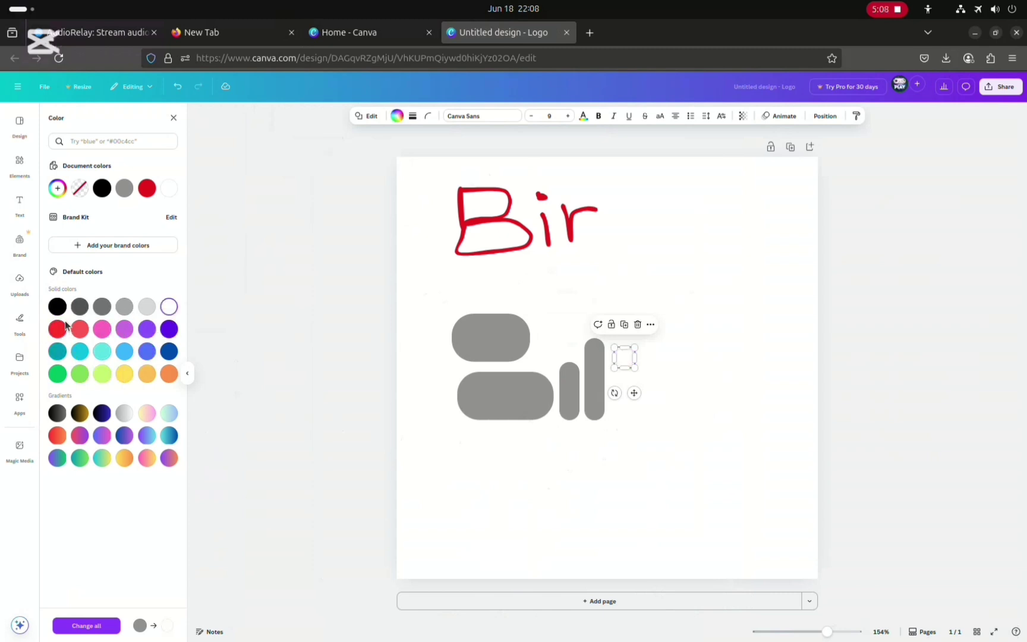
{"action": "left_click", "coordinate": [144, 417]}
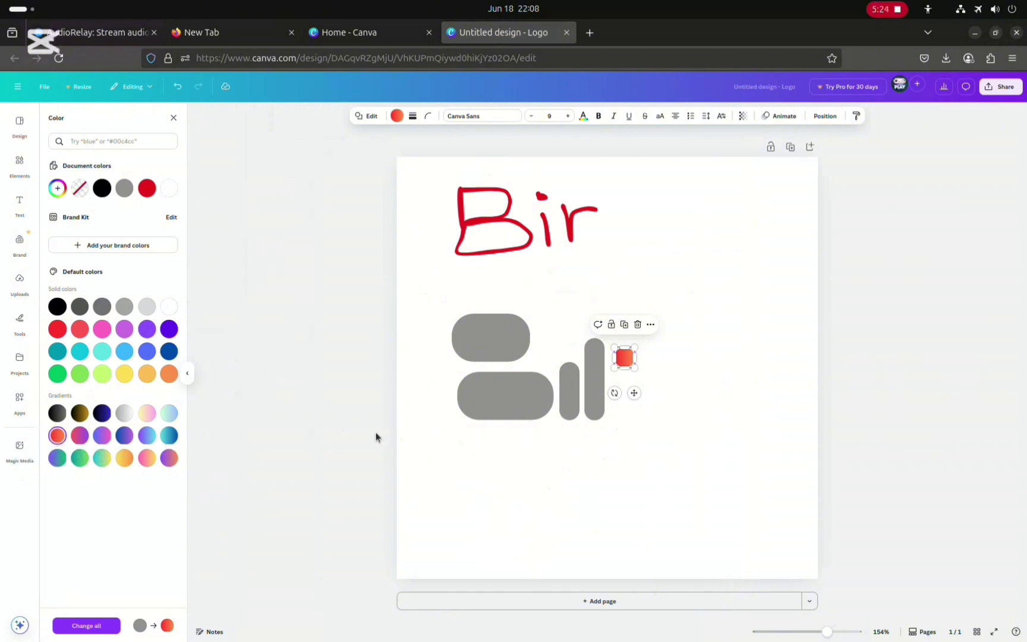
{"action": "left_click", "coordinate": [437, 364]}
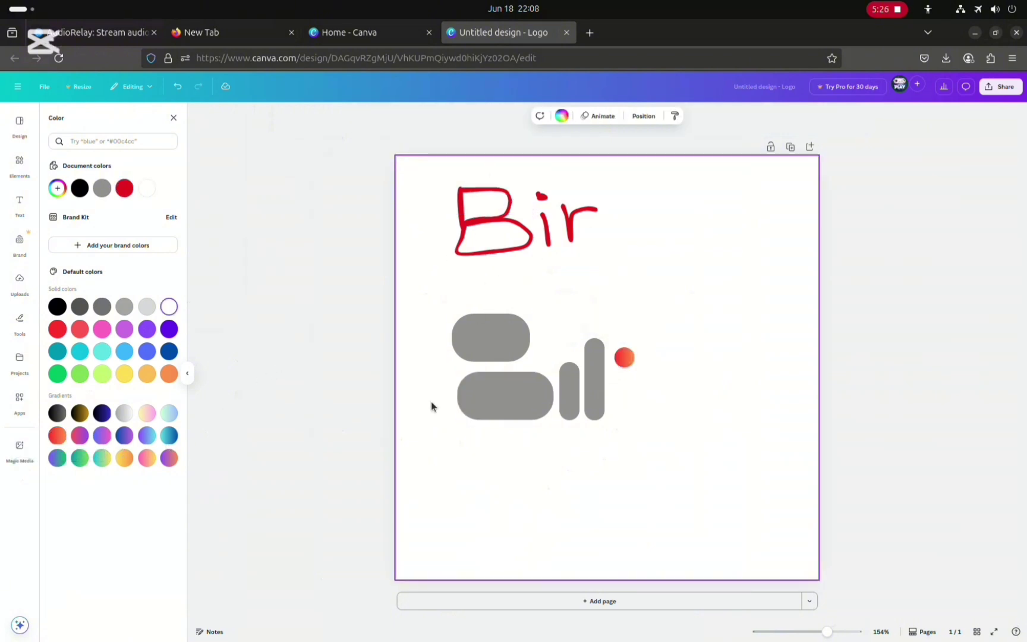
Change the upper wide rounded shape's colour to dark grey
{"action": "left_click", "coordinate": [479, 379]}
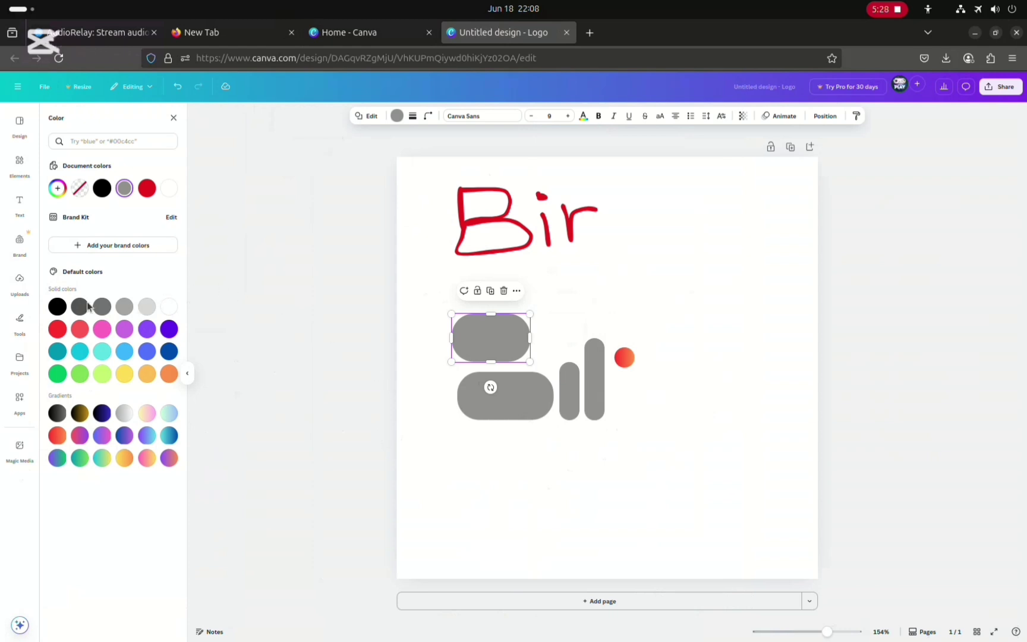
{"action": "left_click", "coordinate": [169, 310]}
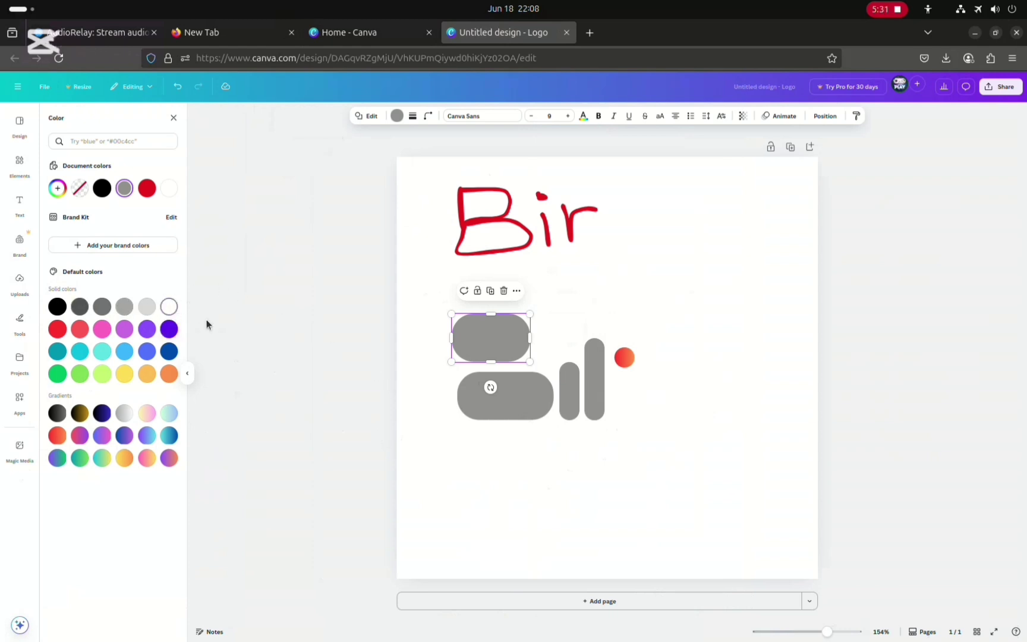
{"action": "left_click", "coordinate": [102, 310]}
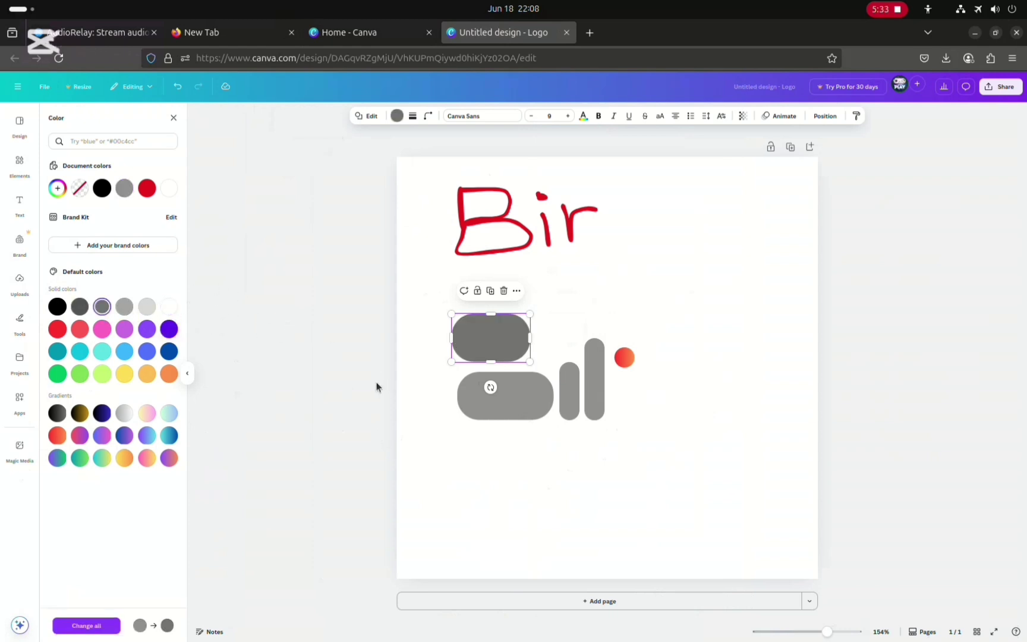
{"action": "left_click", "coordinate": [427, 279]}
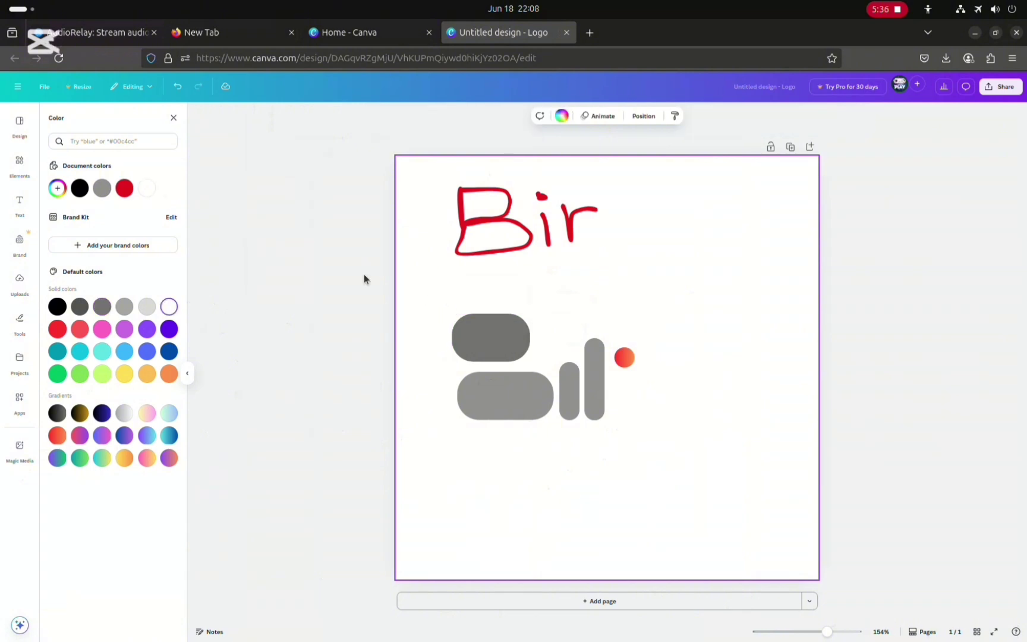
Set the page background colour to black
{"action": "left_click", "coordinate": [255, 355]}
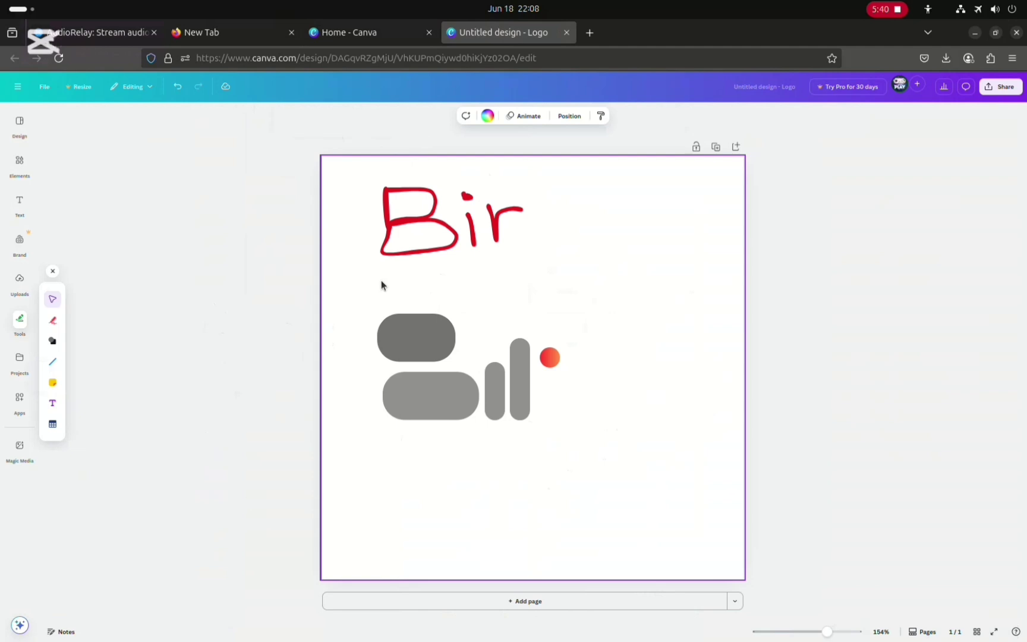
{"action": "left_click", "coordinate": [487, 117]}
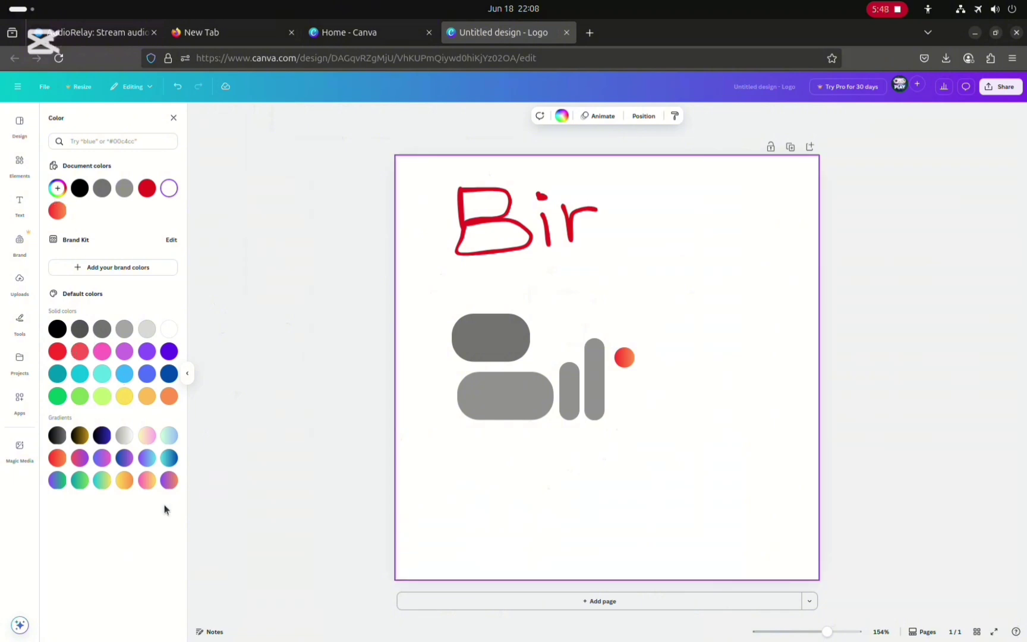
{"action": "left_click", "coordinate": [80, 436]}
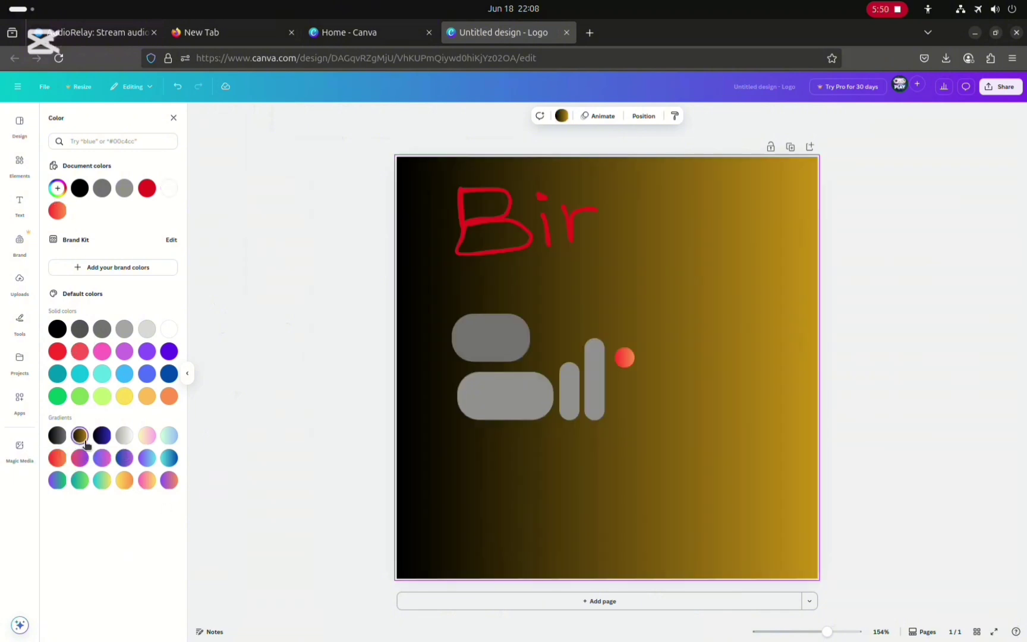
{"action": "left_click", "coordinate": [124, 440]}
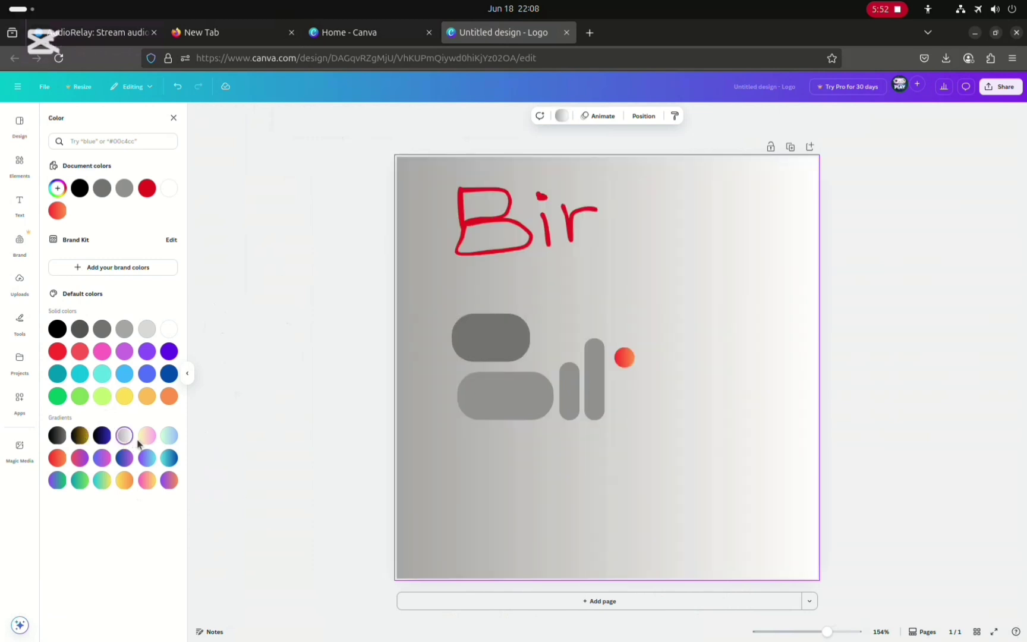
{"action": "left_click", "coordinate": [147, 438]}
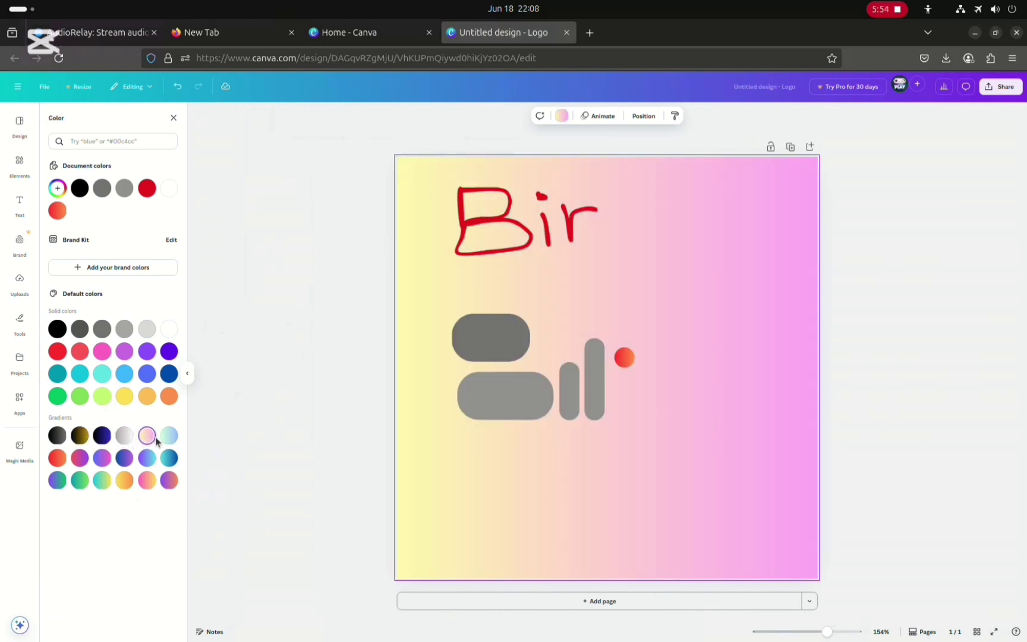
{"action": "left_click", "coordinate": [166, 438]}
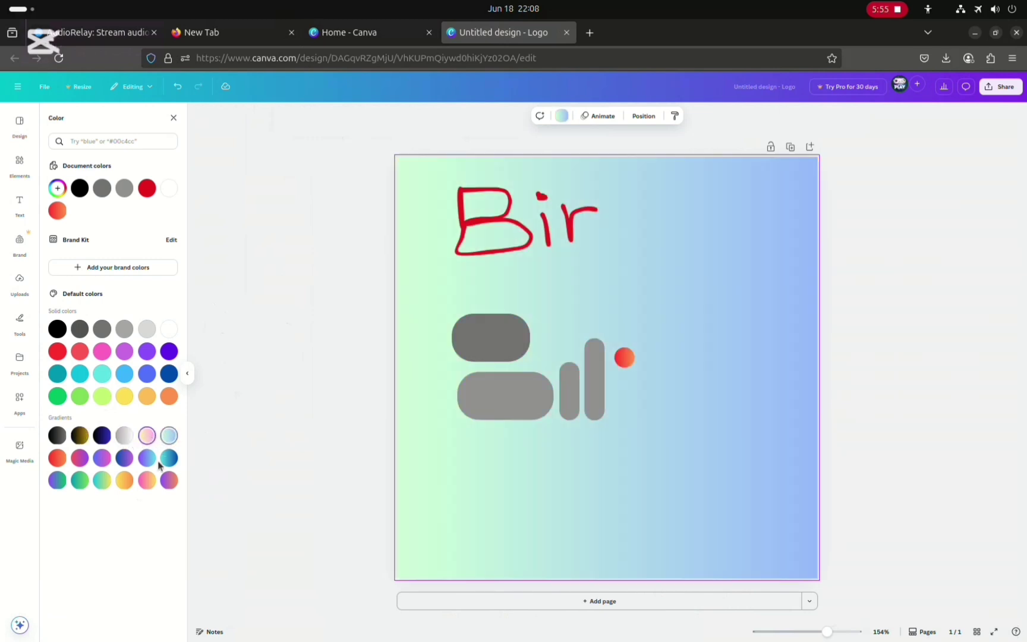
{"action": "left_click", "coordinate": [79, 481]}
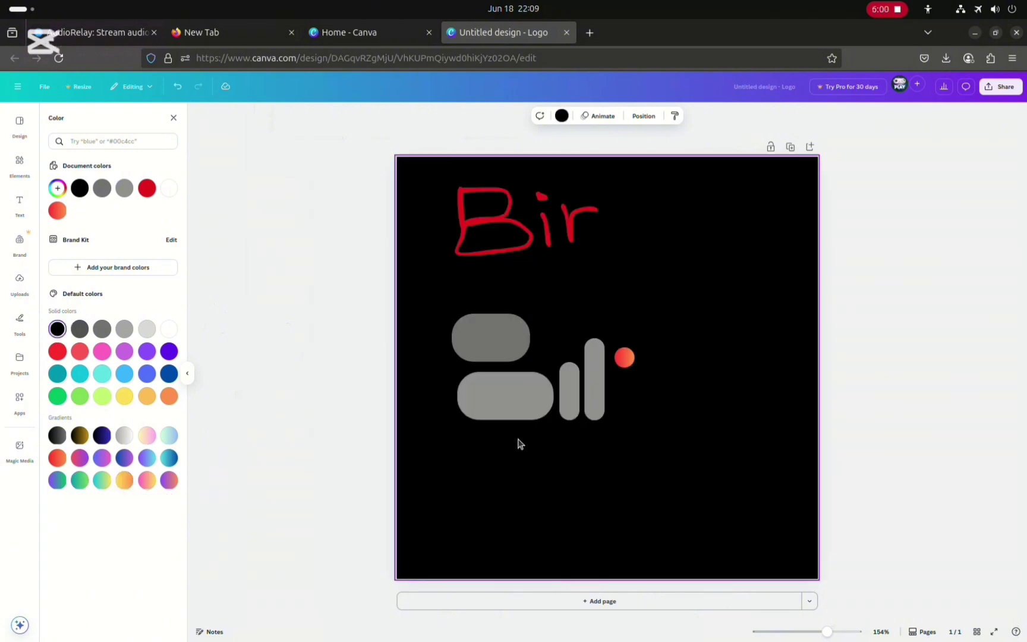
Delete all the red handwritten 'Bir' strokes from the page
{"action": "left_click", "coordinate": [516, 235]}
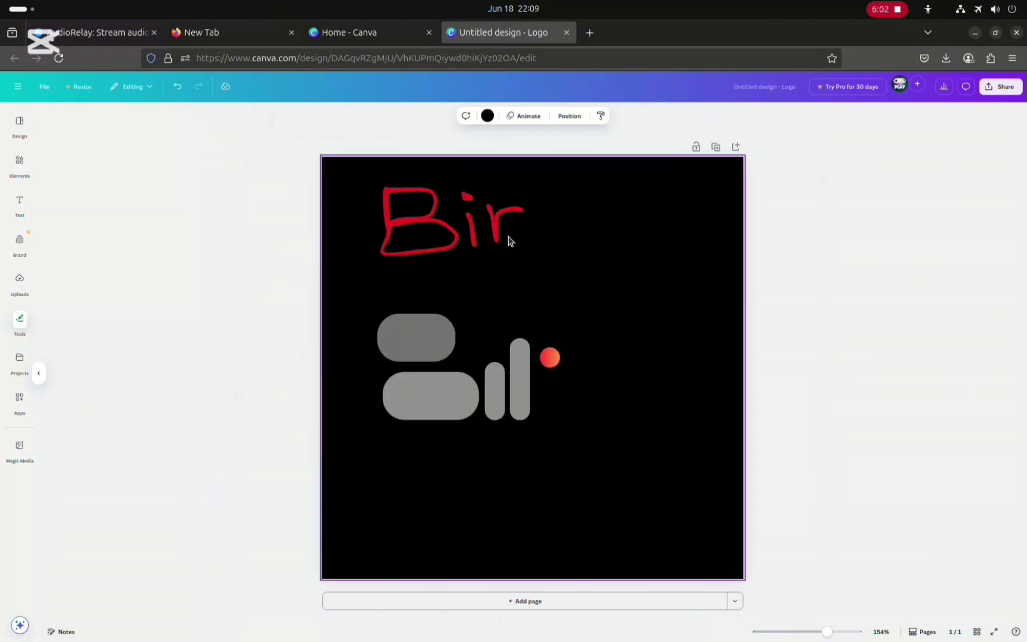
{"action": "left_click", "coordinate": [425, 222]}
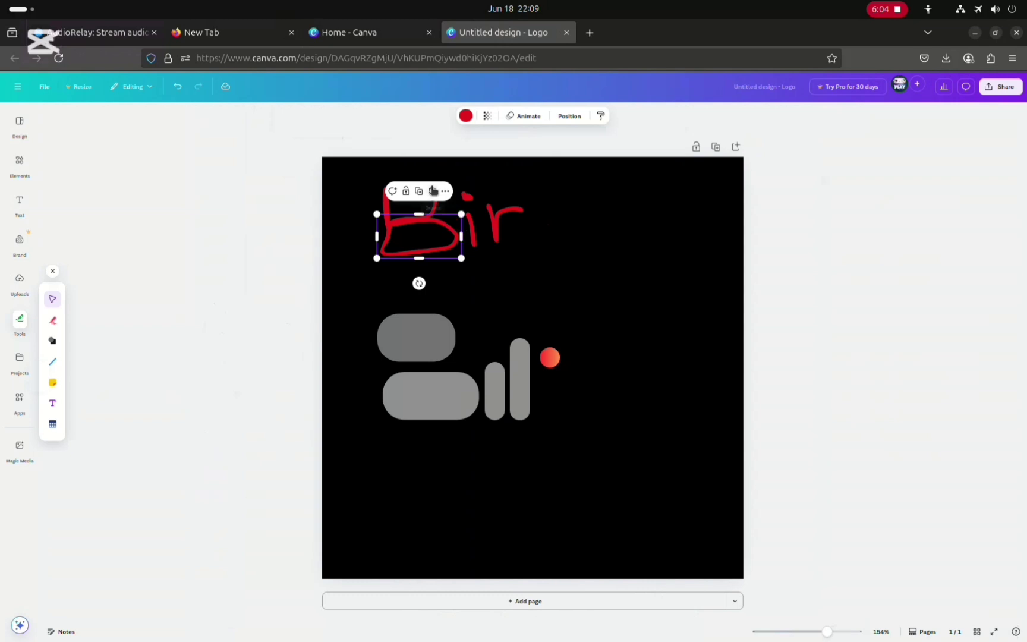
{"action": "key", "text": "Delete"}
{"action": "left_click", "coordinate": [435, 216]}
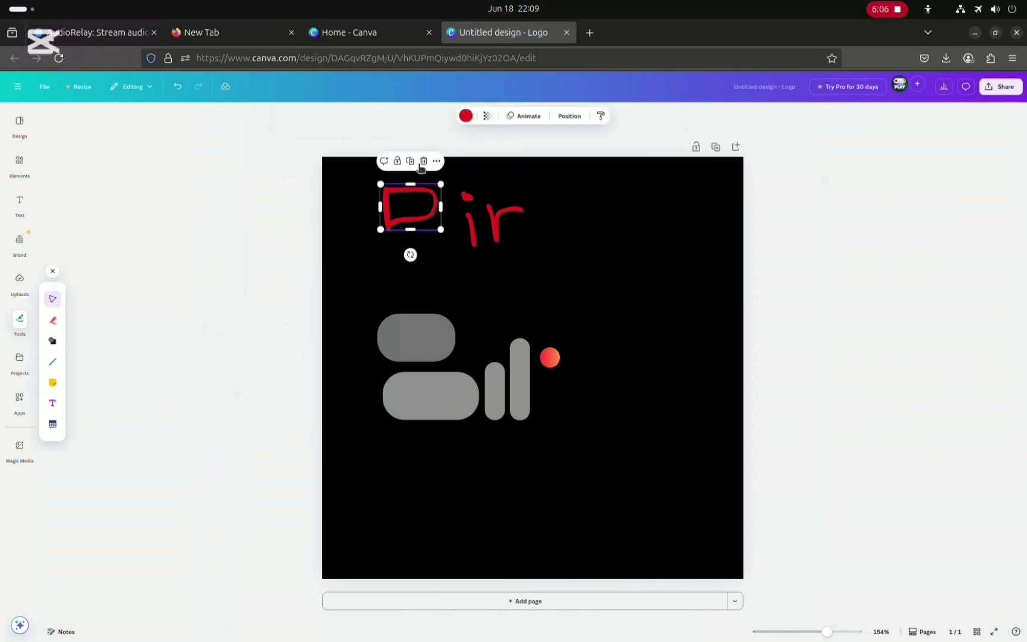
{"action": "key", "text": "Delete"}
{"action": "left_click", "coordinate": [467, 224]}
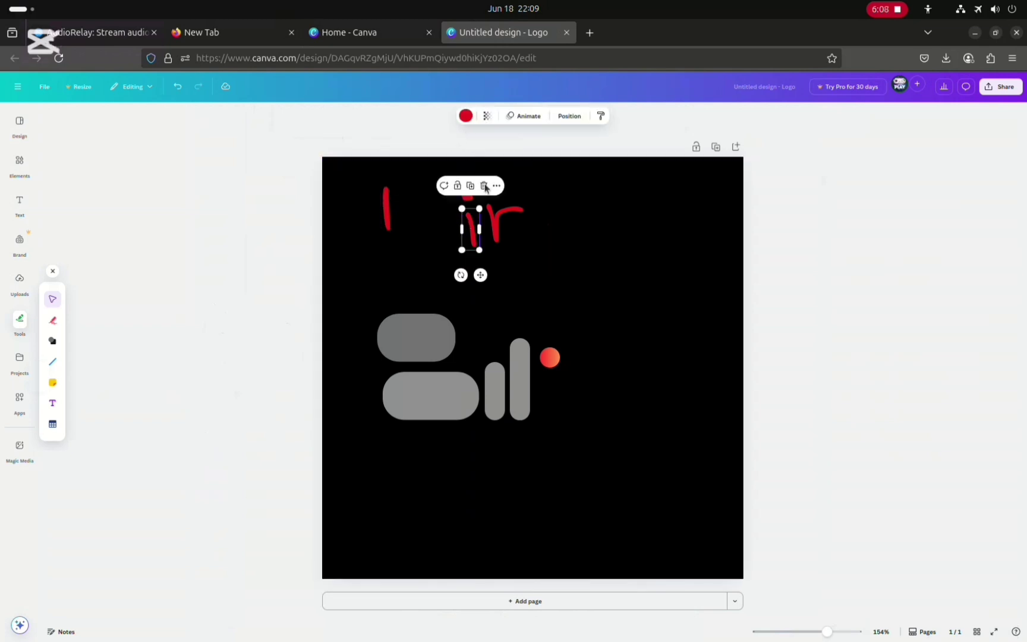
{"action": "key", "text": "Delete"}
{"action": "left_click", "coordinate": [491, 230]}
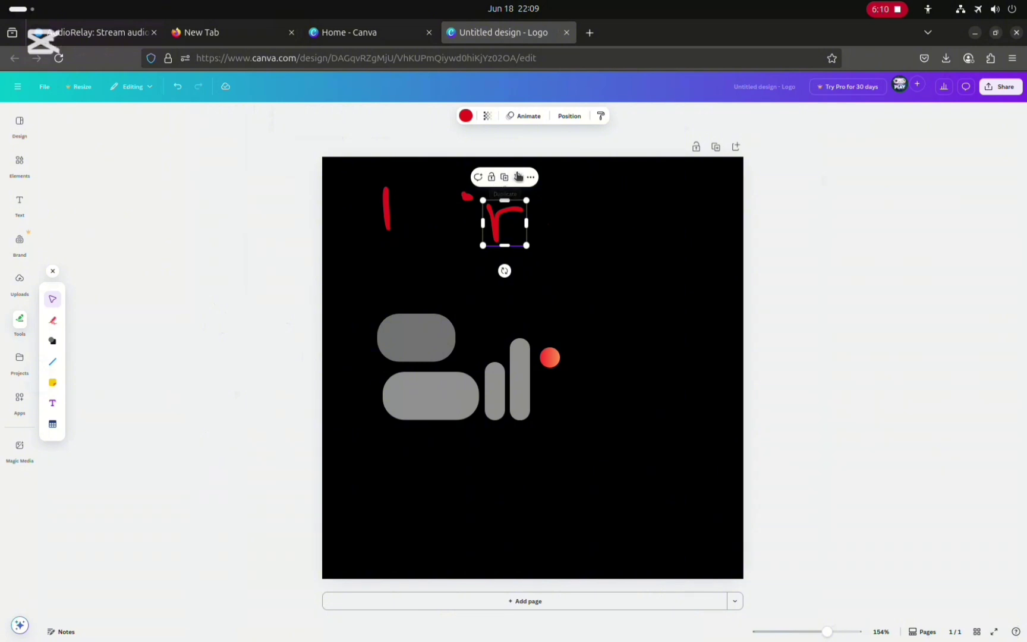
{"action": "key", "text": "Delete"}
{"action": "left_click", "coordinate": [467, 197]}
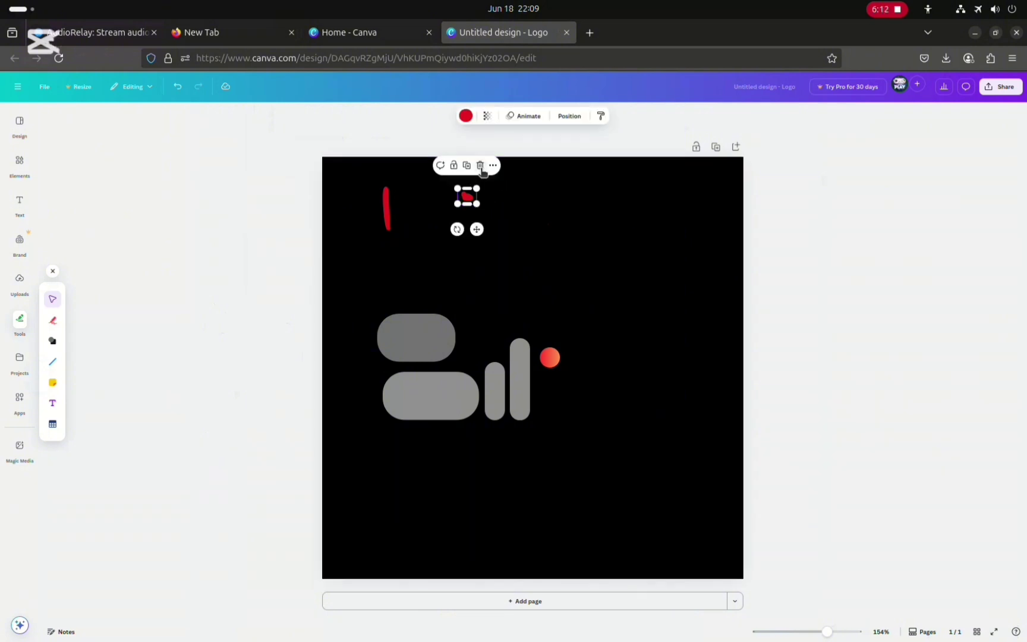
{"action": "left_click", "coordinate": [480, 165]}
{"action": "left_click", "coordinate": [386, 205]}
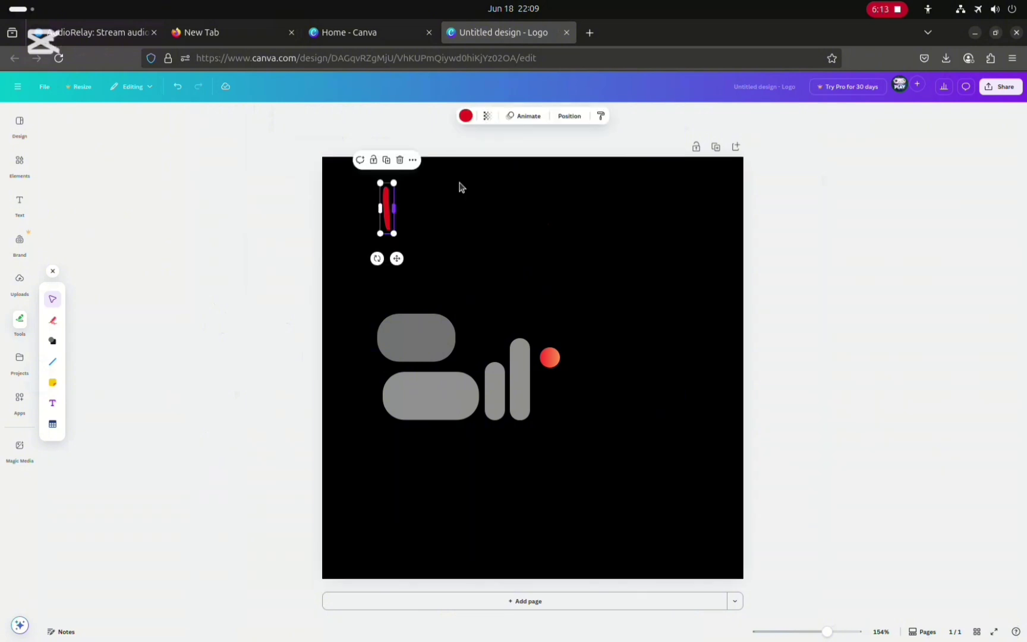
{"action": "left_click", "coordinate": [399, 160]}
Change both wide rounded shapes to white
{"action": "left_click", "coordinate": [417, 337]}
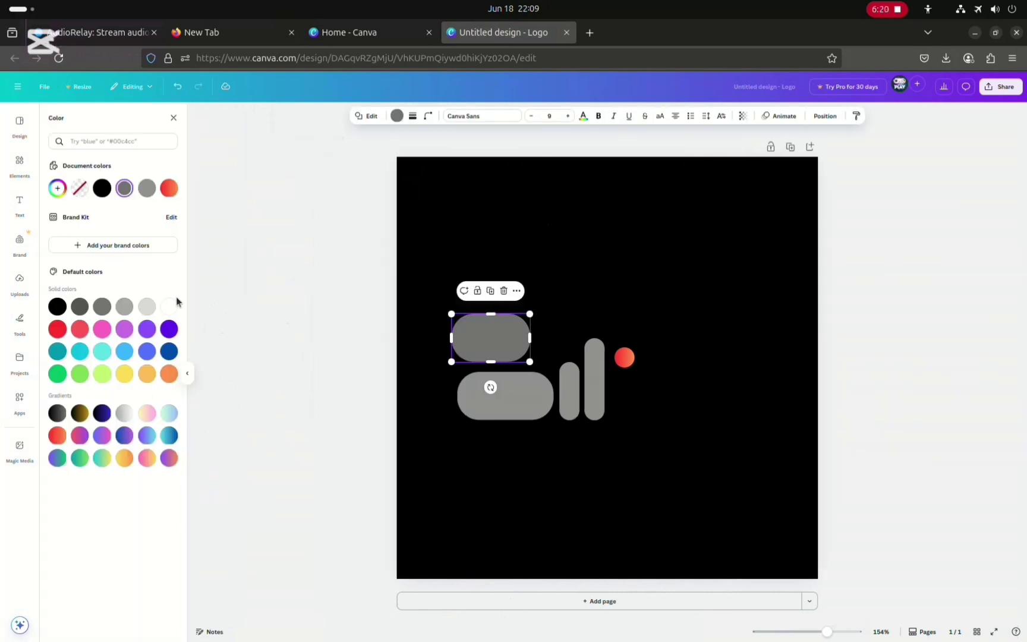
{"action": "left_click", "coordinate": [168, 306]}
{"action": "left_click", "coordinate": [490, 388]}
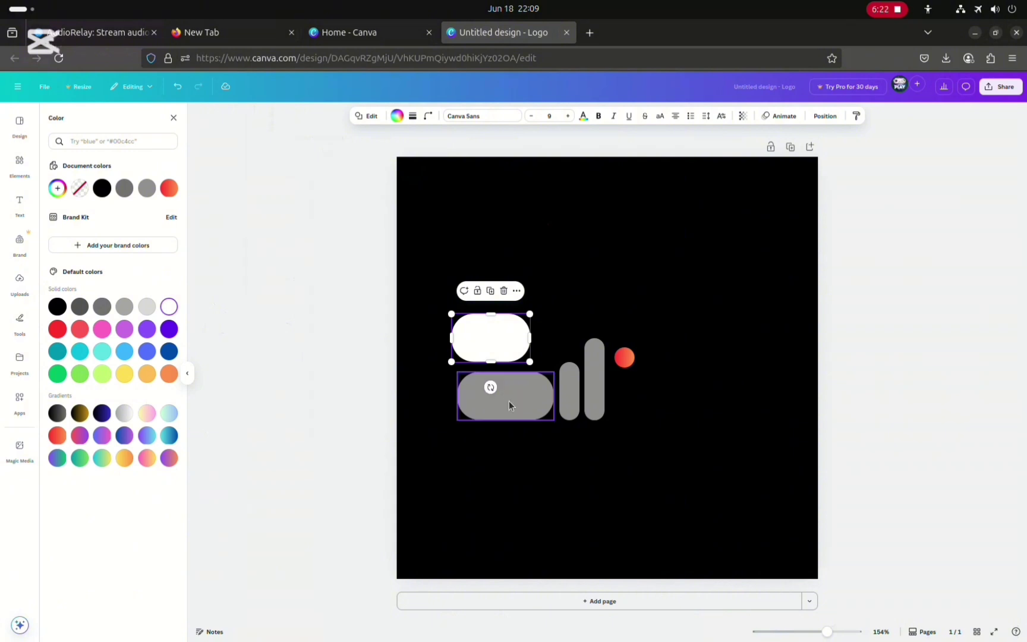
{"action": "left_click", "coordinate": [169, 309]}
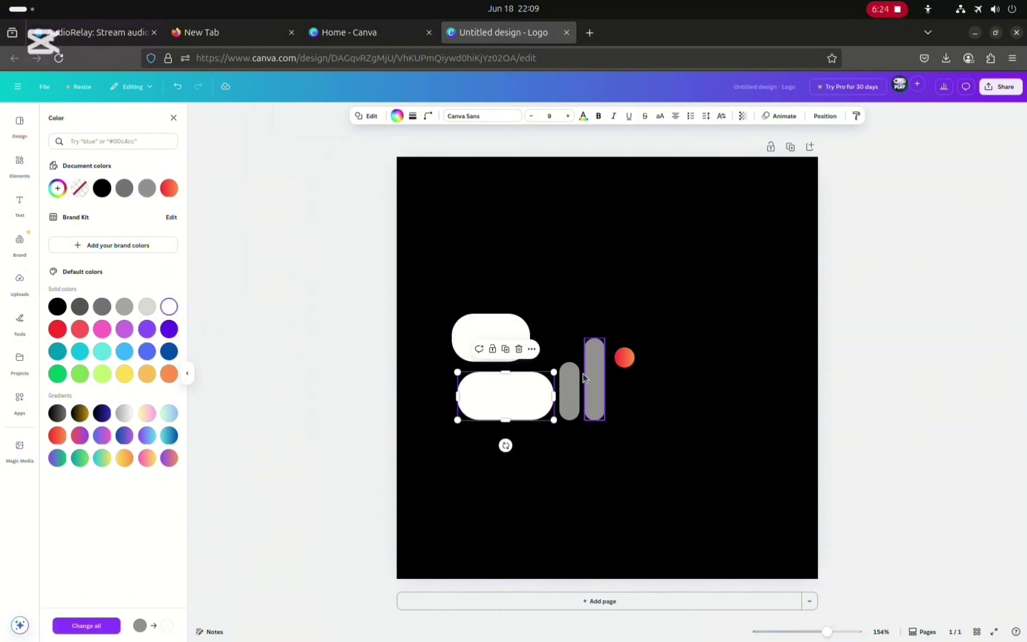
Change the two vertical pill shapes beside the wide shapes to white
{"action": "left_click", "coordinate": [593, 393]}
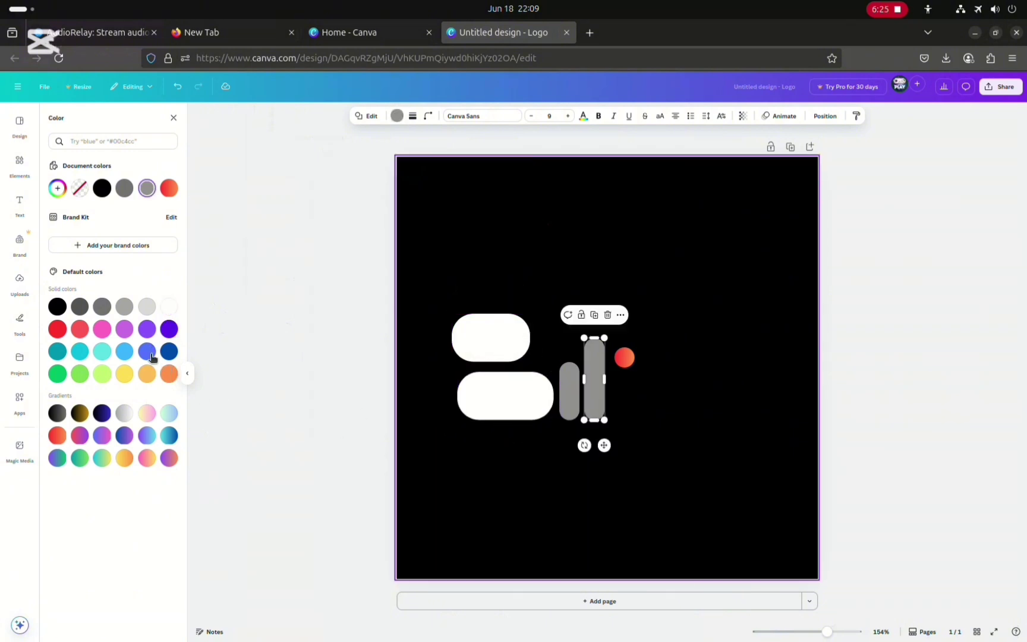
{"action": "left_click", "coordinate": [168, 313]}
{"action": "left_click", "coordinate": [569, 392]}
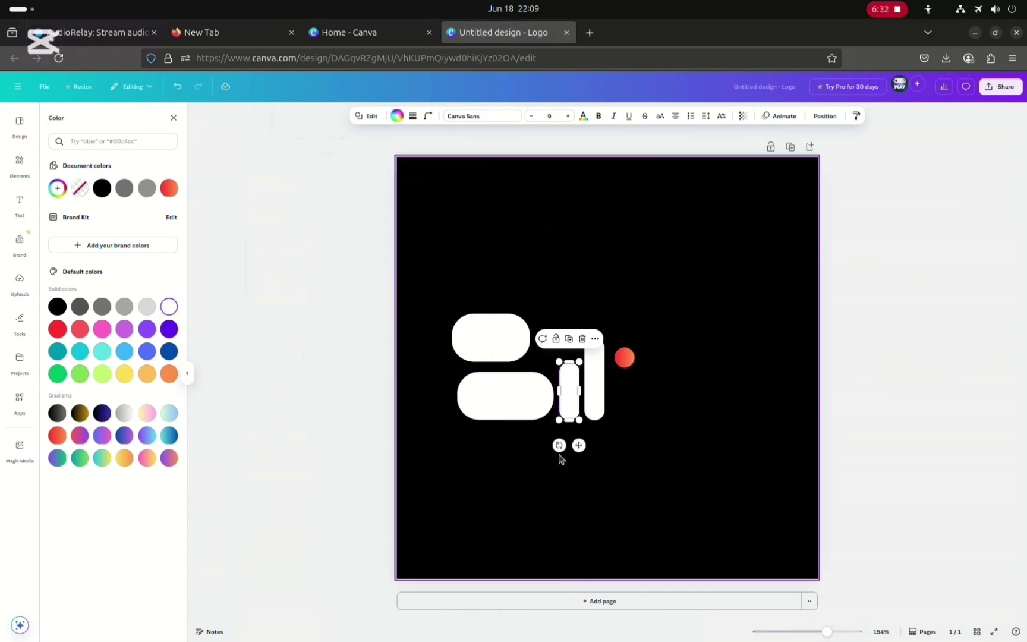
Try rotating the short vertical pill, then undo the rotation
{"action": "left_click_drag", "start_coordinate": [525, 453], "coordinate": [506, 450]}
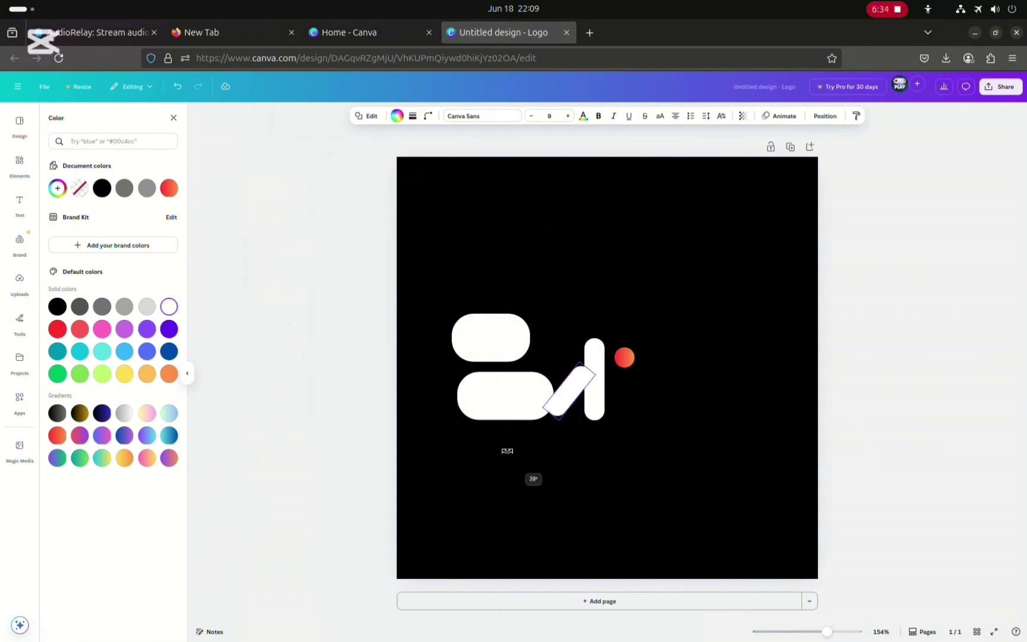
{"action": "left_click_drag", "start_coordinate": [593, 463], "coordinate": [584, 525]}
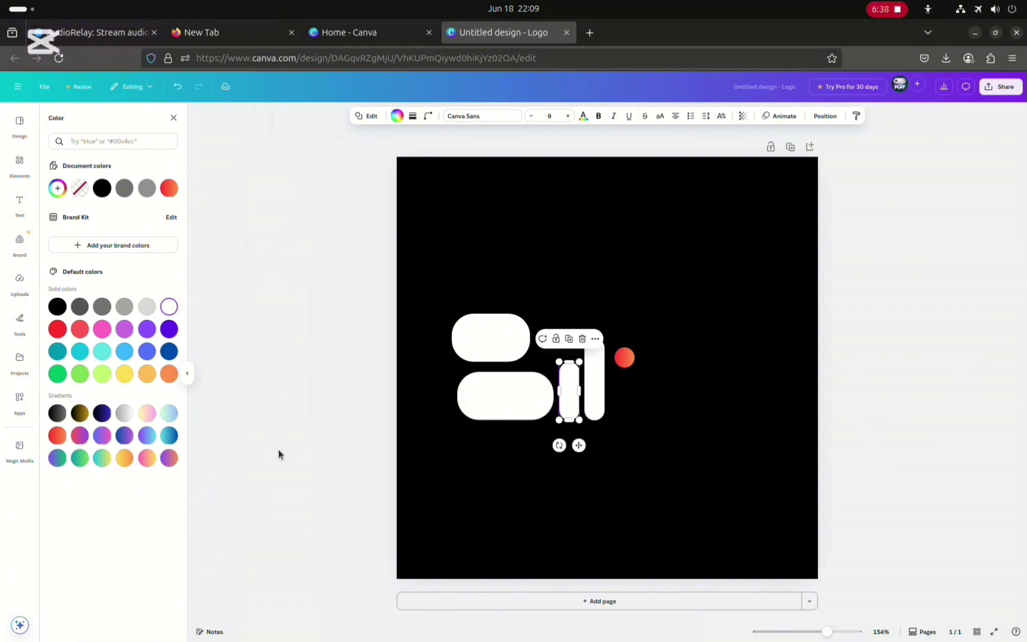
{"action": "left_click", "coordinate": [176, 90]}
Sketch a red pen outline around the logo, then undo the drawing
{"action": "left_click", "coordinate": [656, 503]}
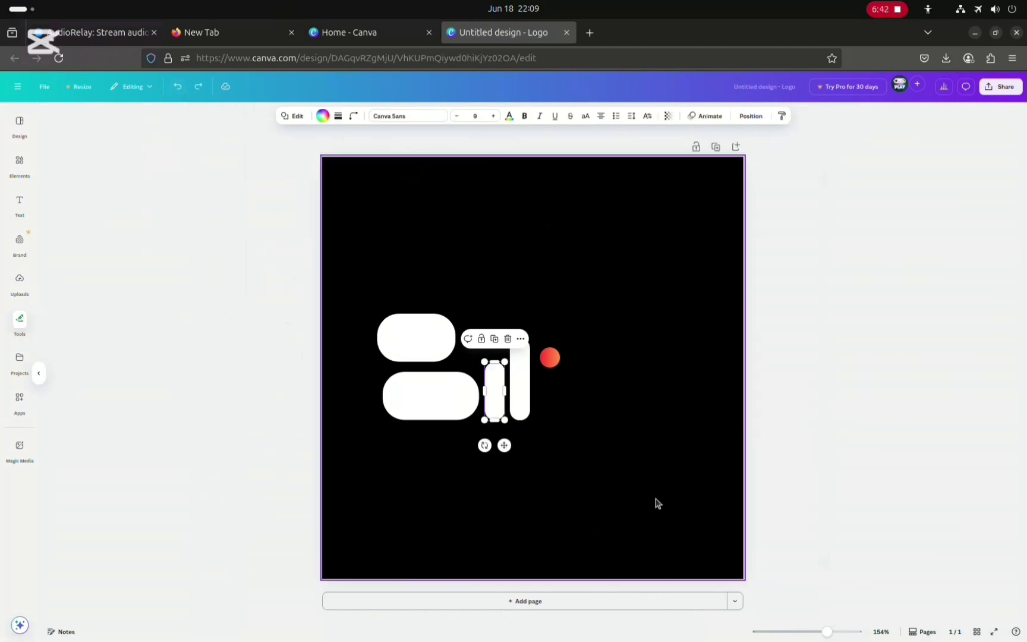
{"action": "left_click", "coordinate": [319, 432]}
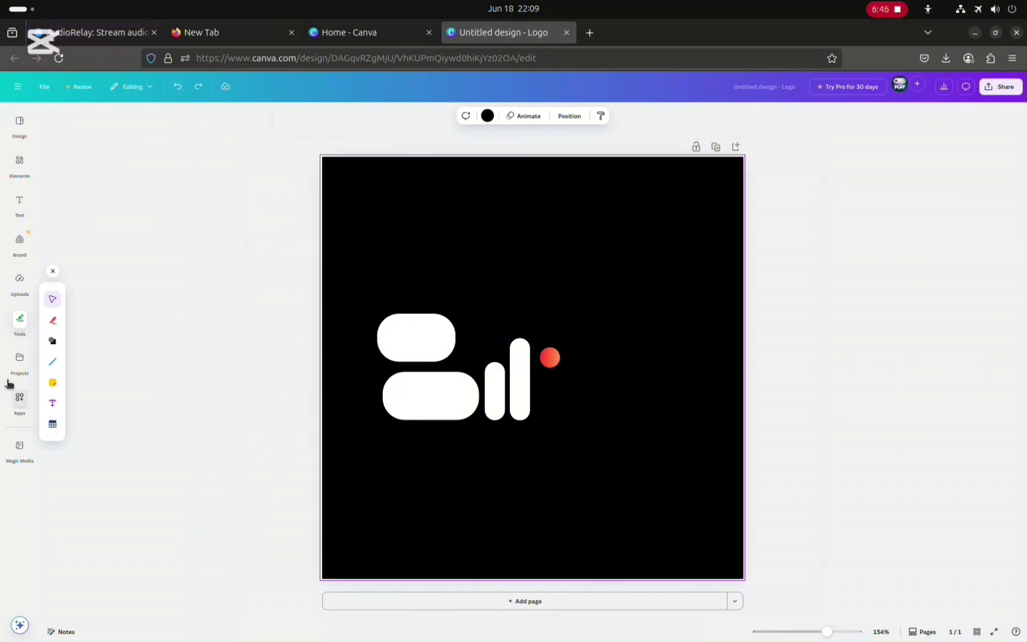
{"action": "left_click", "coordinate": [52, 321]}
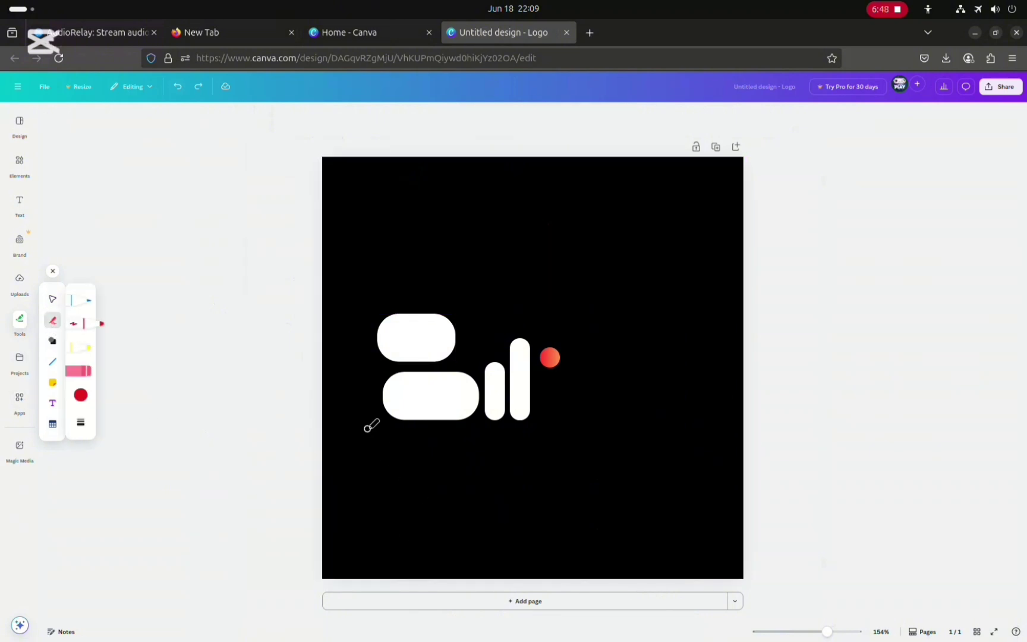
{"action": "mouse_move", "coordinate": [368, 428]}
{"action": "left_mouse_down"}
{"action": "mouse_move", "coordinate": [353, 335]}
{"action": "mouse_move", "coordinate": [357, 314]}
{"action": "mouse_move", "coordinate": [384, 300]}
{"action": "mouse_move", "coordinate": [467, 288]}
{"action": "mouse_move", "coordinate": [572, 295]}
{"action": "mouse_move", "coordinate": [594, 300]}
{"action": "mouse_move", "coordinate": [615, 335]}
{"action": "mouse_move", "coordinate": [603, 313]}
{"action": "mouse_move", "coordinate": [623, 407]}
{"action": "mouse_move", "coordinate": [608, 439]}
{"action": "mouse_move", "coordinate": [416, 455]}
{"action": "mouse_move", "coordinate": [382, 451]}
{"action": "mouse_move", "coordinate": [369, 420]}
{"action": "left_mouse_up"}
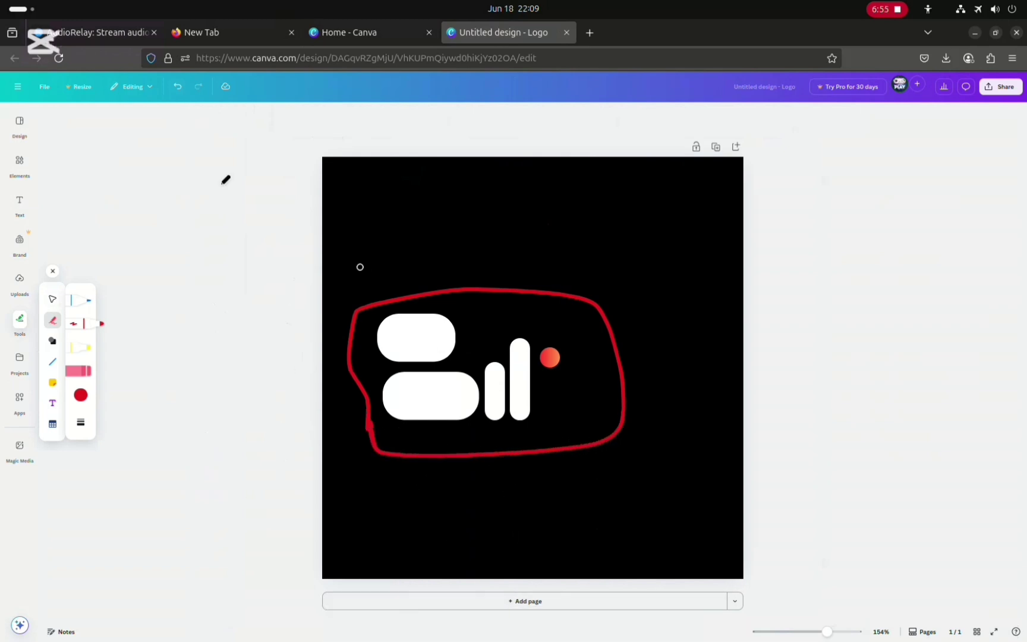
{"action": "left_click", "coordinate": [177, 86]}
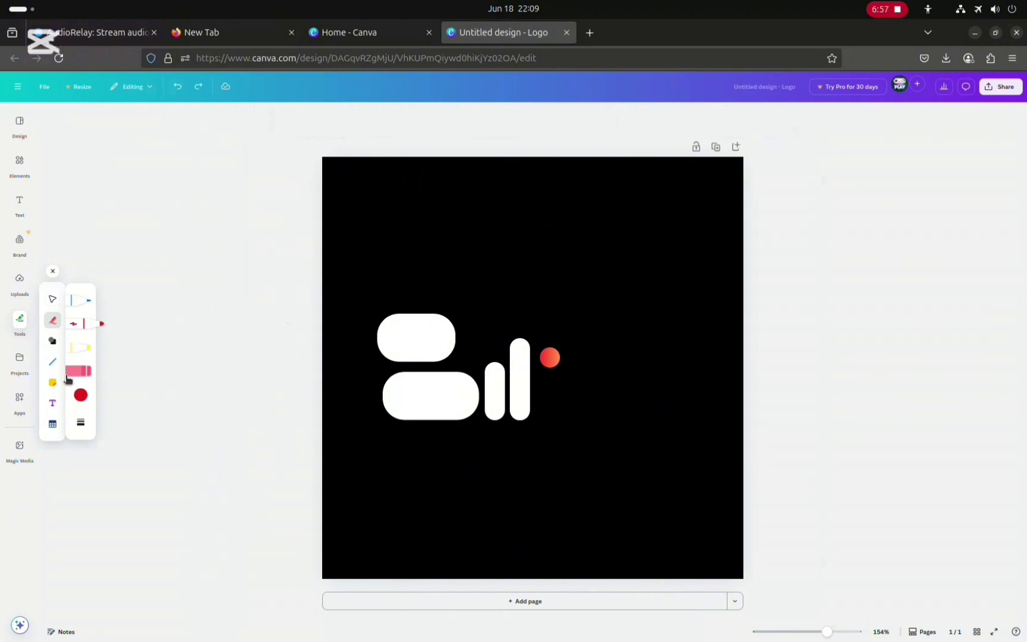
Add a square shape to the page and set its fill to no colour
{"action": "left_click", "coordinate": [53, 341]}
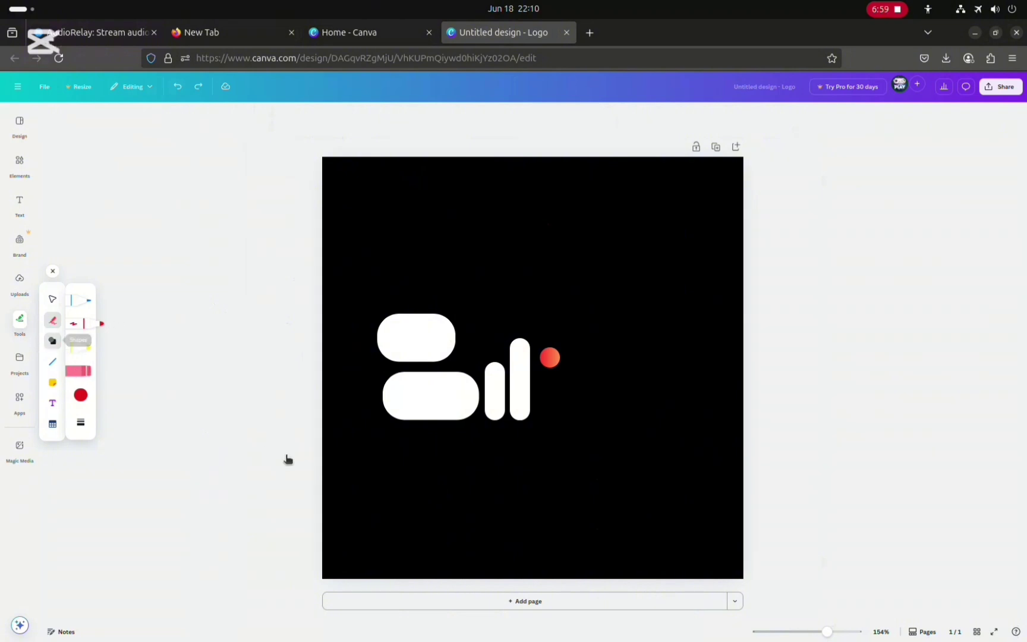
{"action": "left_click", "coordinate": [78, 300]}
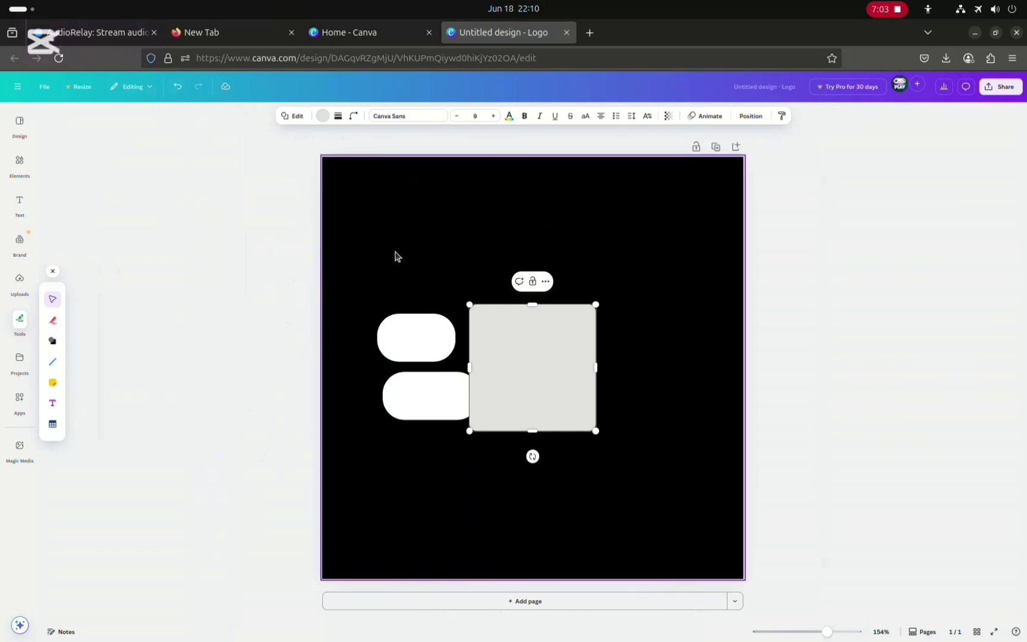
{"action": "left_click", "coordinate": [325, 116]}
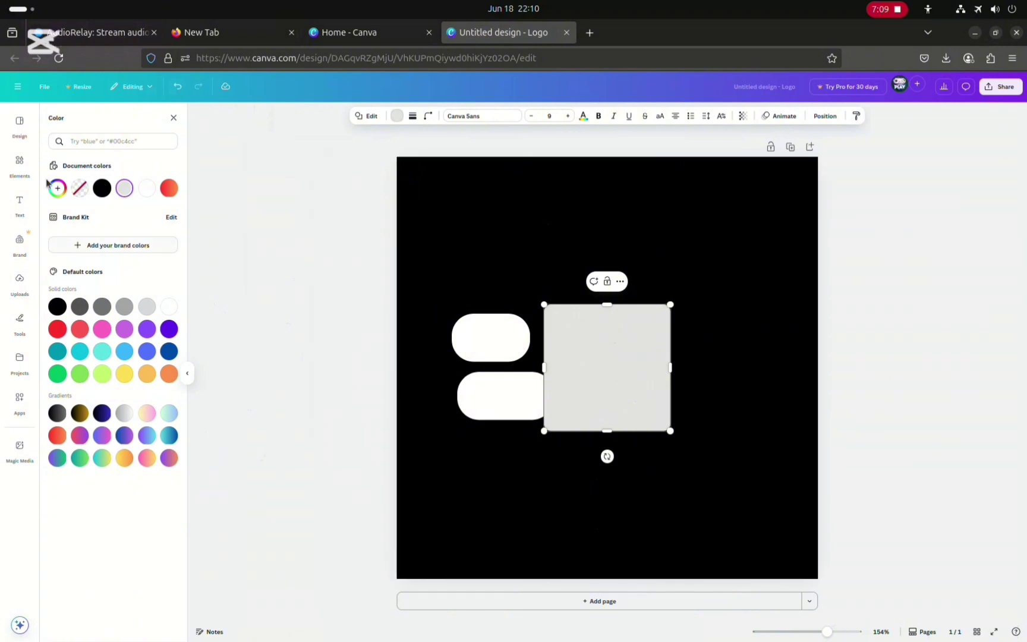
{"action": "left_click", "coordinate": [81, 190]}
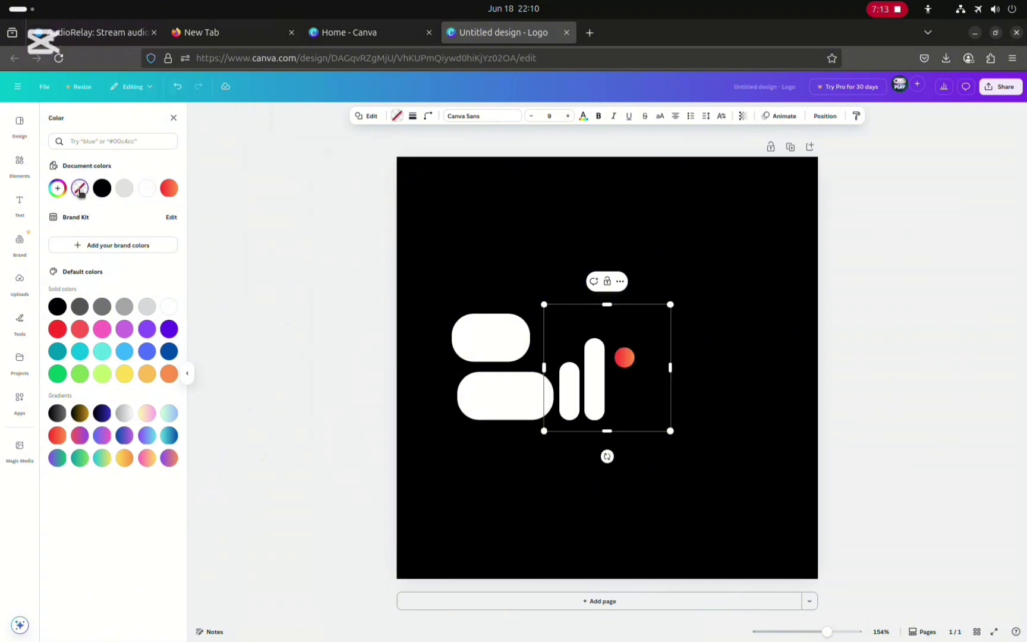
Give the square a solid white border with a stroke weight of 11
{"action": "left_click", "coordinate": [413, 118]}
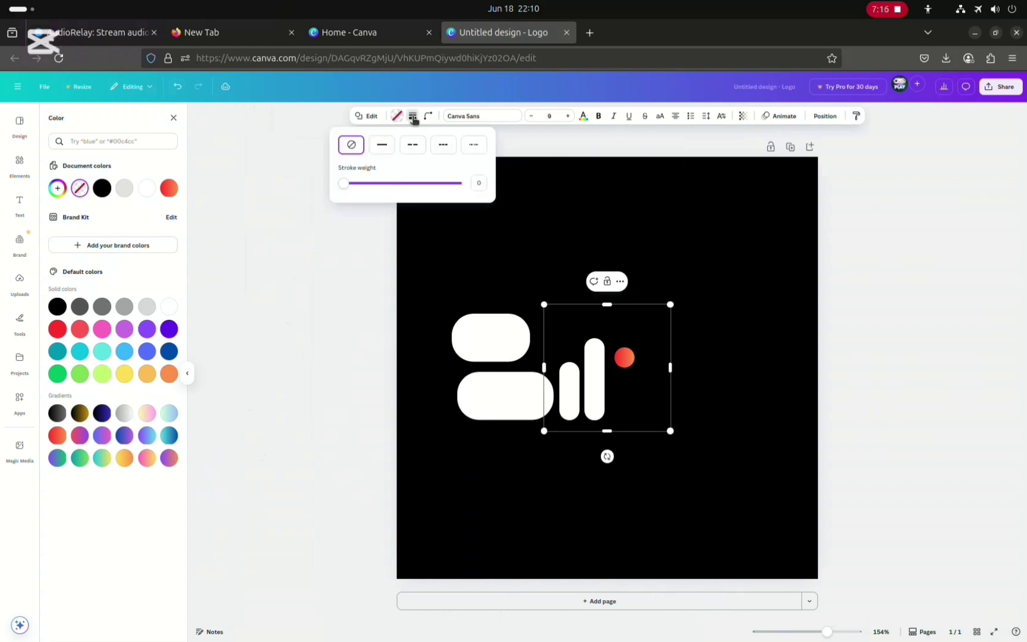
{"action": "left_click", "coordinate": [384, 152]}
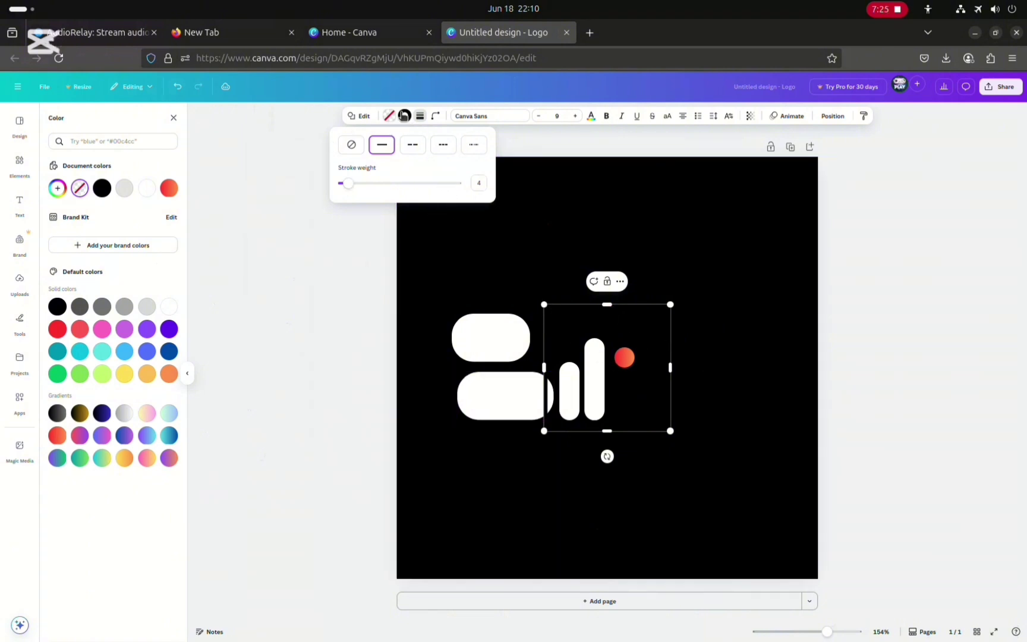
{"action": "left_click", "coordinate": [169, 306]}
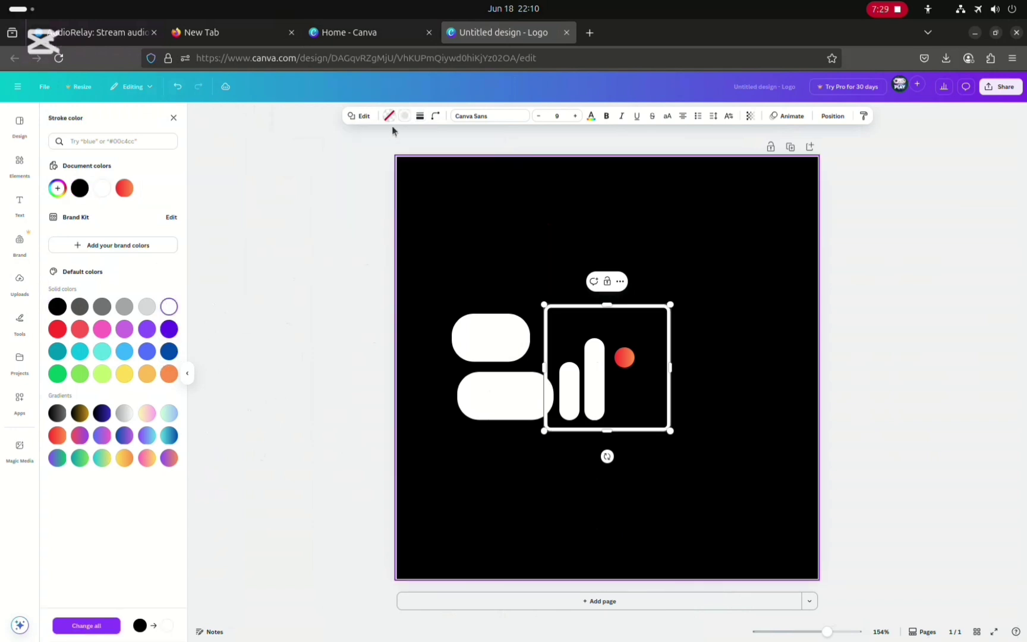
{"action": "left_click", "coordinate": [419, 116]}
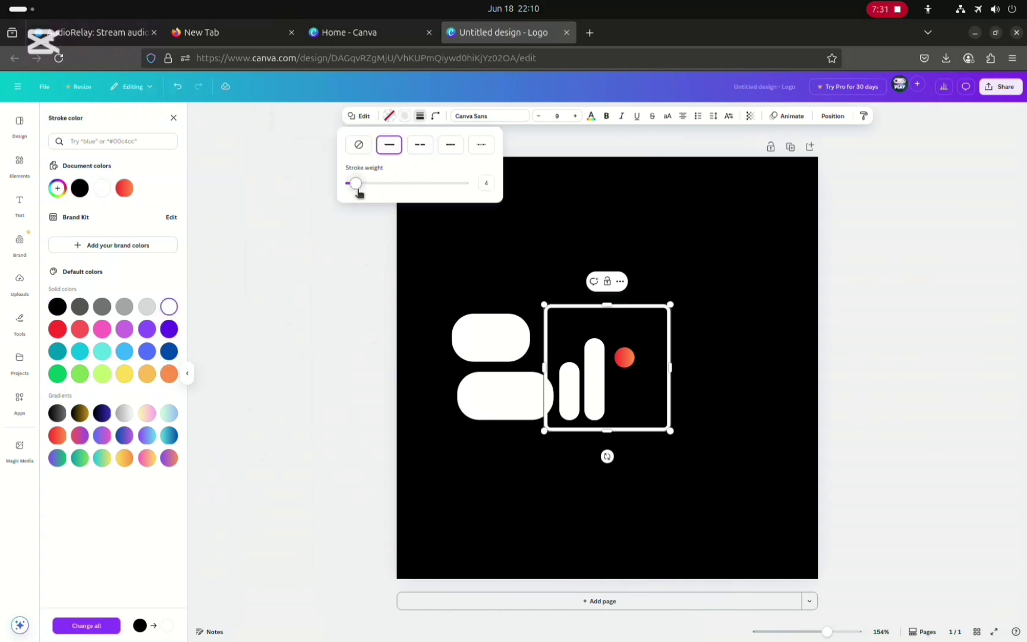
{"action": "mouse_move", "coordinate": [358, 189]}
{"action": "left_mouse_down"}
{"action": "mouse_move", "coordinate": [385, 188]}
{"action": "mouse_move", "coordinate": [359, 197]}
{"action": "mouse_move", "coordinate": [360, 189]}
{"action": "mouse_move", "coordinate": [364, 197]}
{"action": "left_mouse_up"}
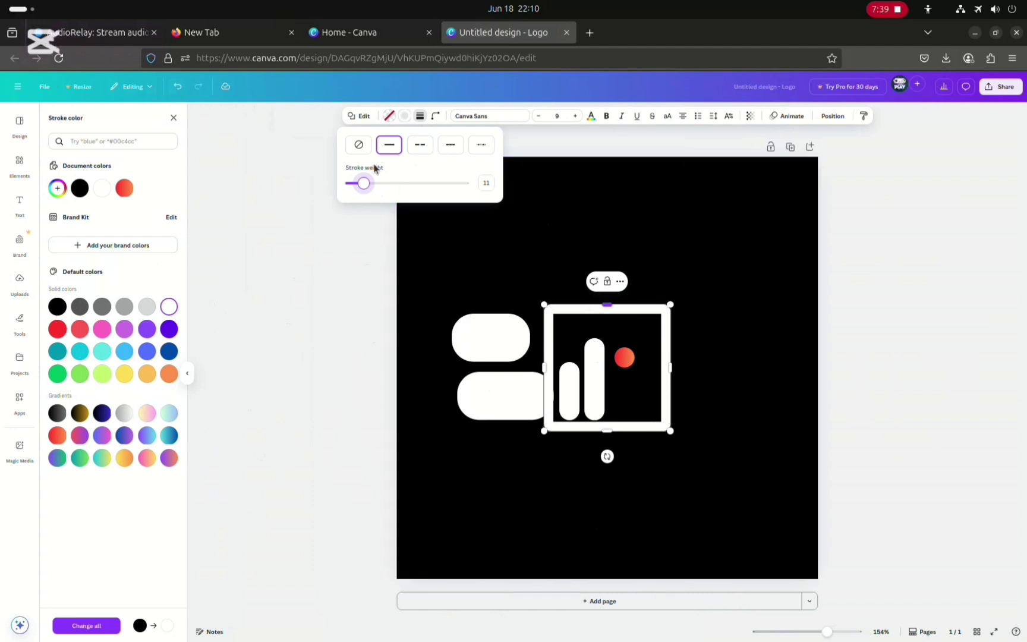
Set the square's corner rounding to 46
{"action": "left_click", "coordinate": [435, 122]}
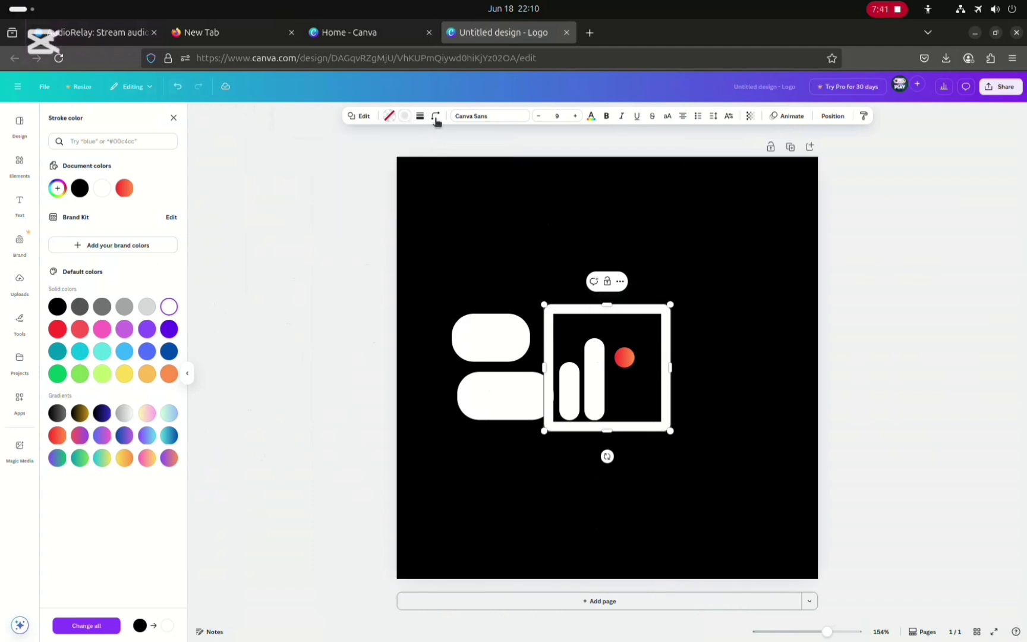
{"action": "left_click", "coordinate": [435, 118]}
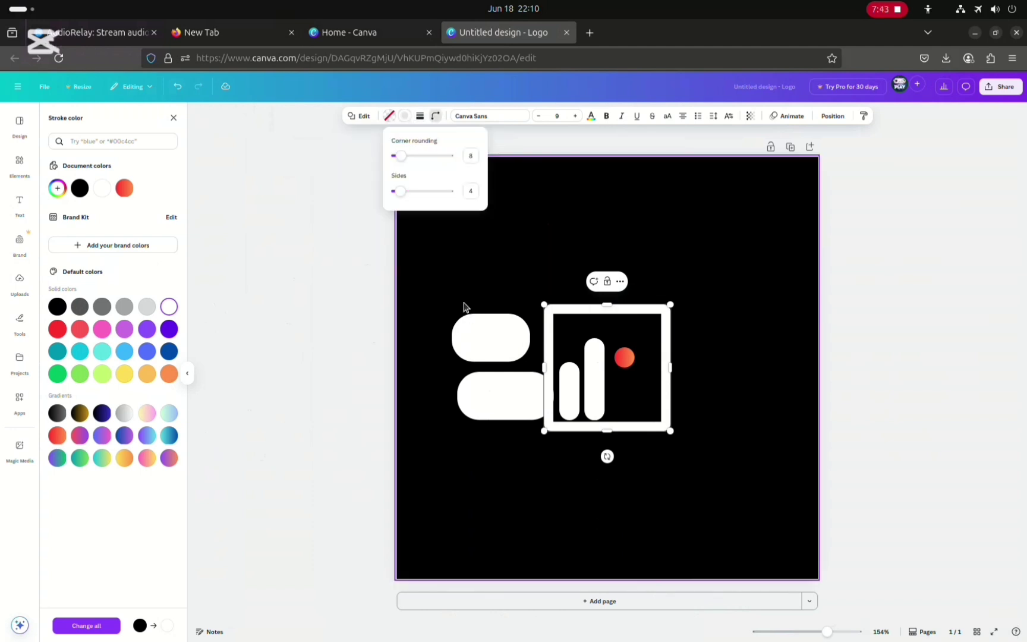
{"action": "left_click_drag", "start_coordinate": [402, 157], "coordinate": [422, 159]}
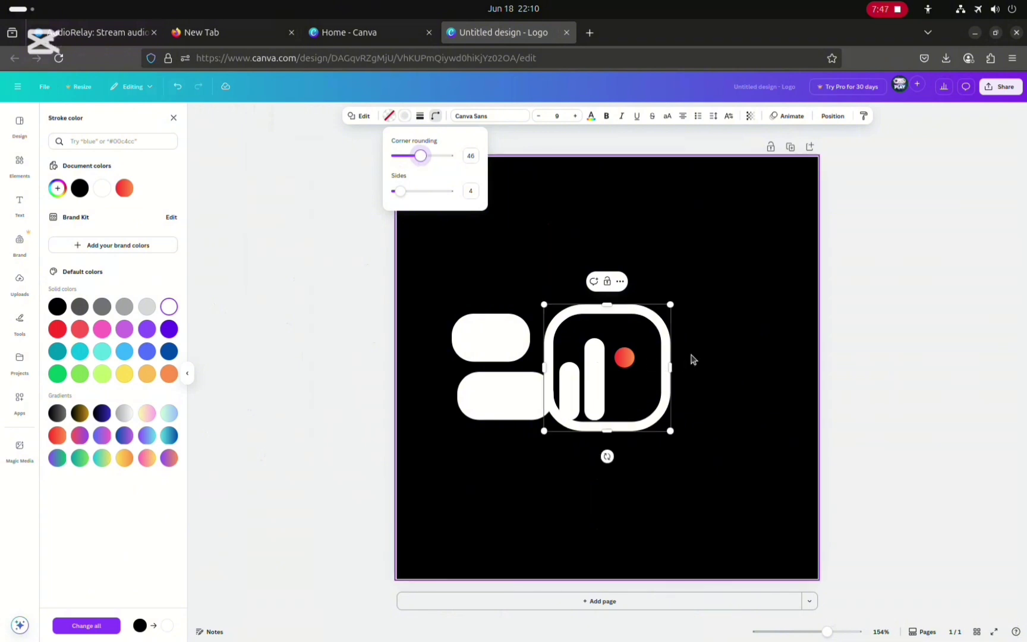
Stretch the rounded square's edges so it frames the wide shapes, pills and dot
{"action": "left_click", "coordinate": [656, 363]}
{"action": "left_click", "coordinate": [574, 380]}
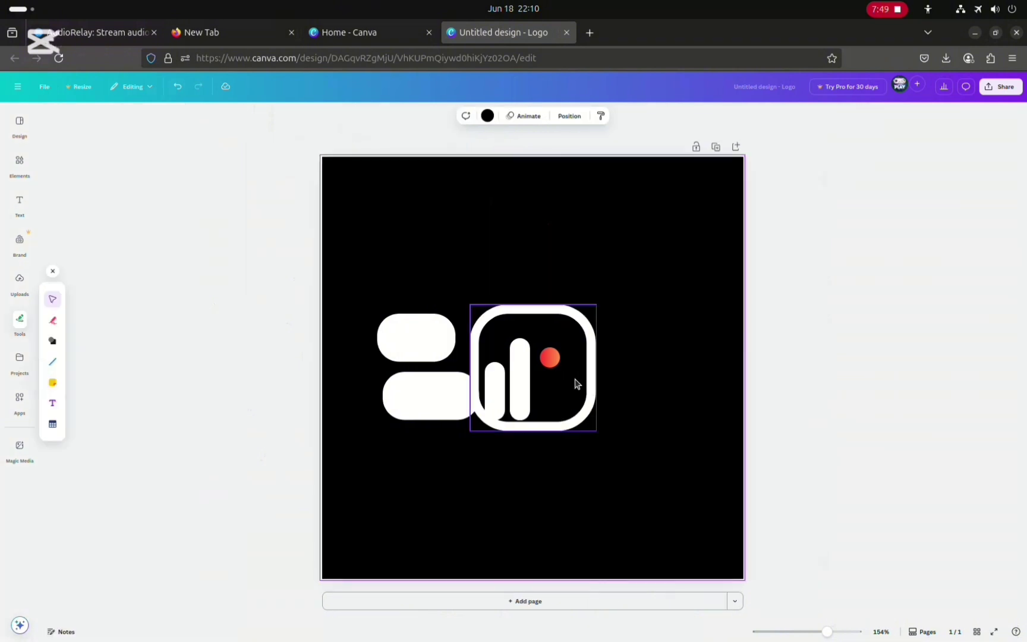
{"action": "left_click_drag", "start_coordinate": [594, 367], "coordinate": [638, 367]}
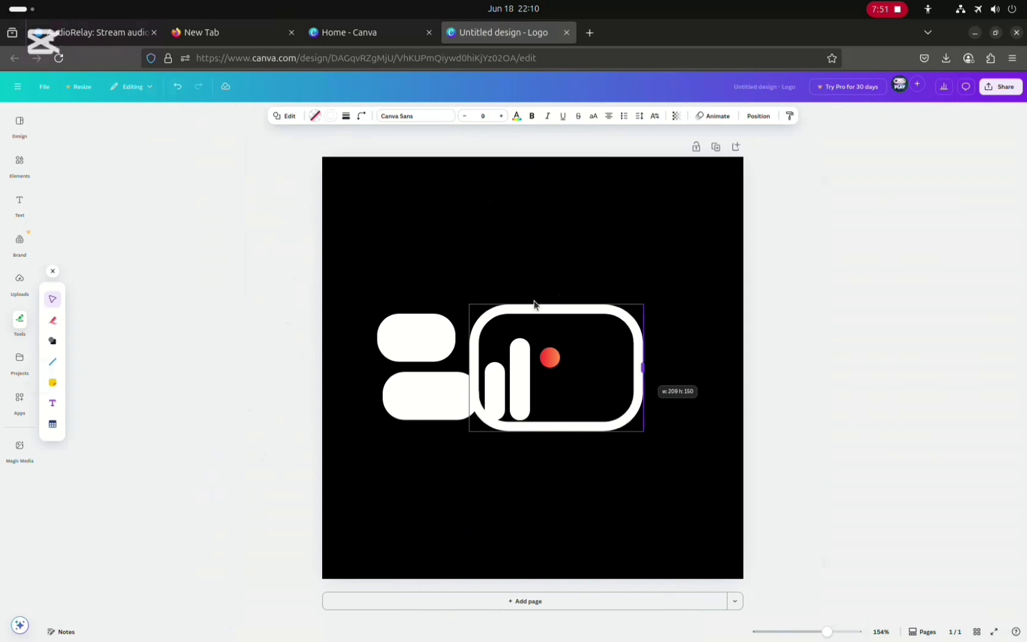
{"action": "left_click", "coordinate": [551, 313]}
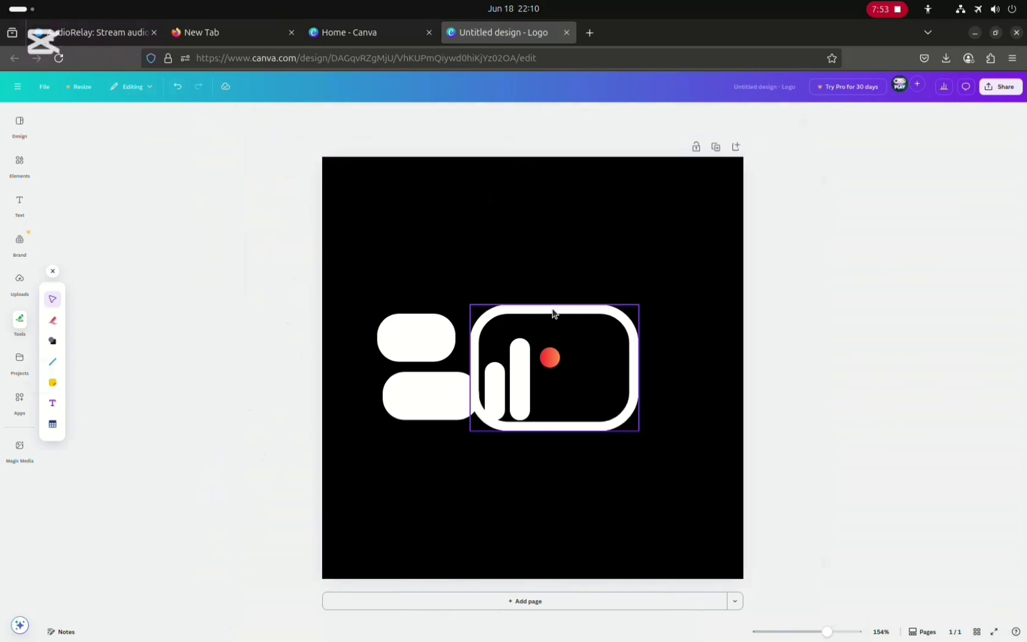
{"action": "left_click", "coordinate": [554, 311]}
{"action": "left_click_drag", "start_coordinate": [553, 300], "coordinate": [552, 275]}
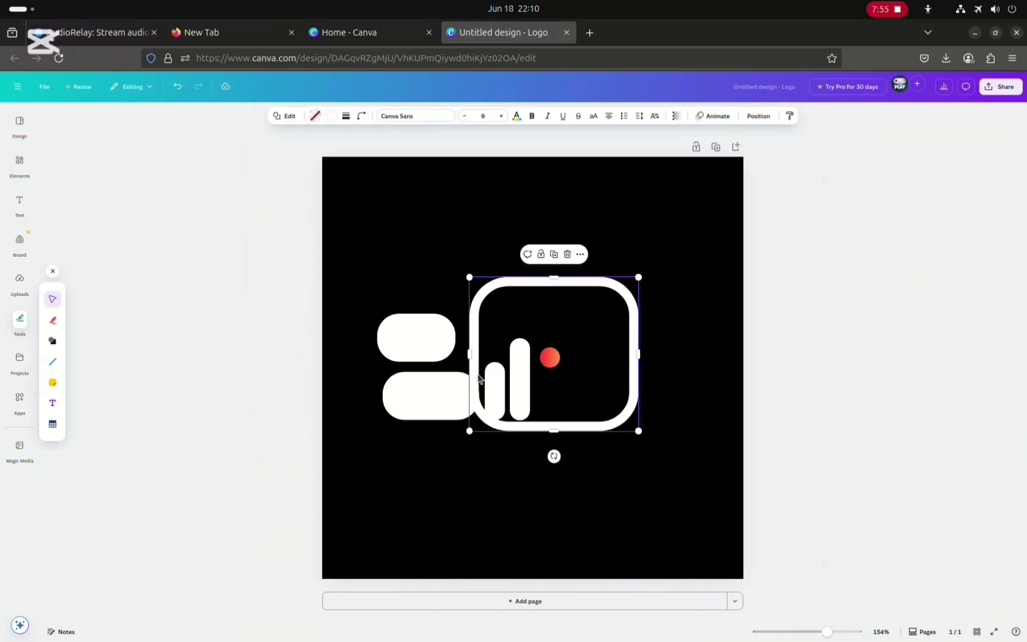
{"action": "left_click_drag", "start_coordinate": [413, 355], "coordinate": [353, 356]}
{"action": "left_click_drag", "start_coordinate": [496, 432], "coordinate": [497, 452]}
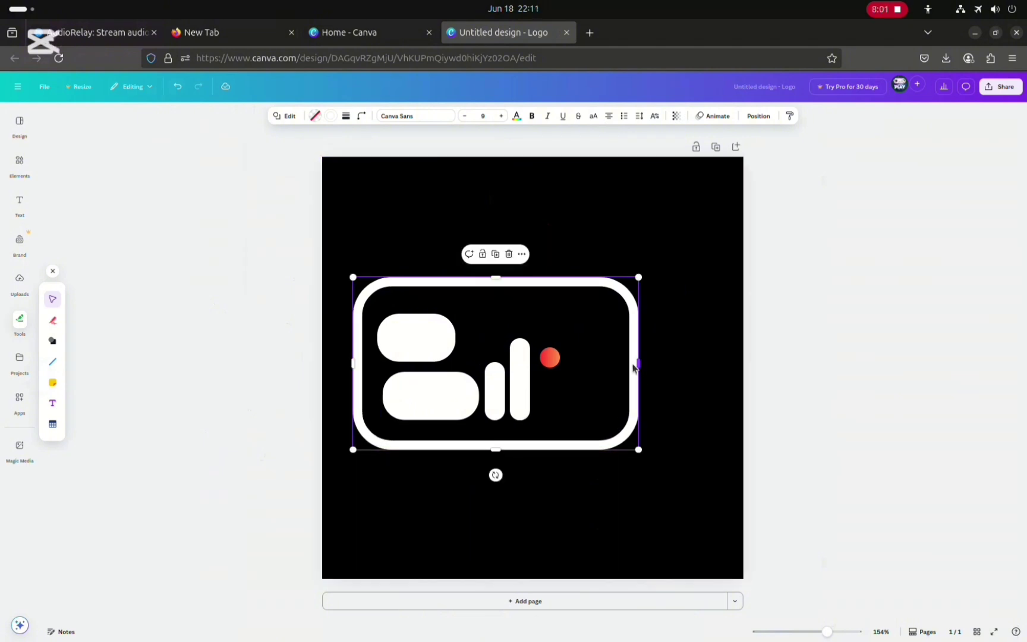
{"action": "left_click_drag", "start_coordinate": [638, 362], "coordinate": [584, 362]}
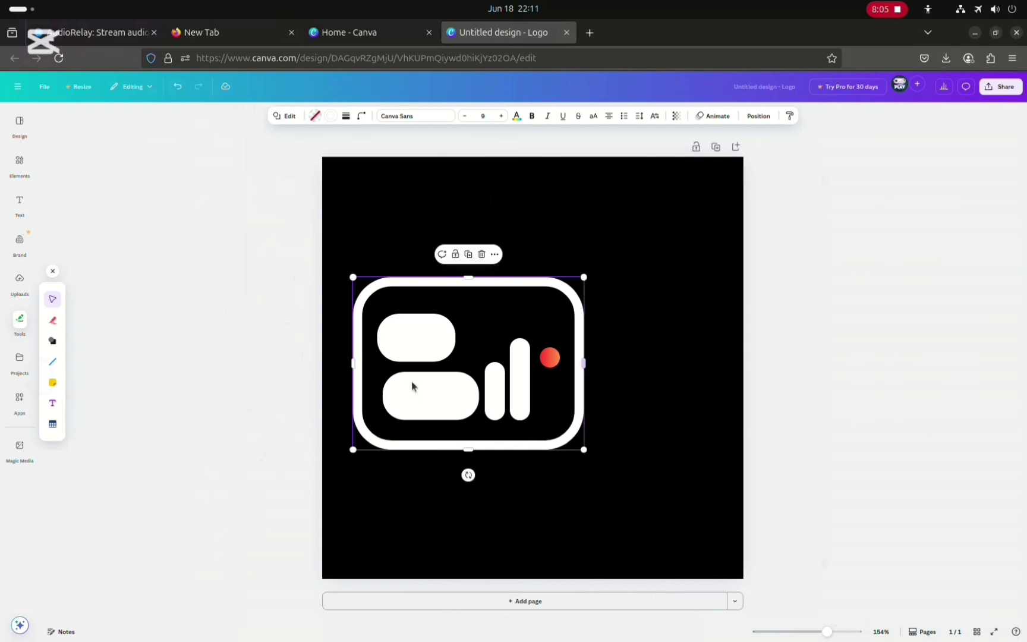
{"action": "left_click", "coordinate": [431, 372]}
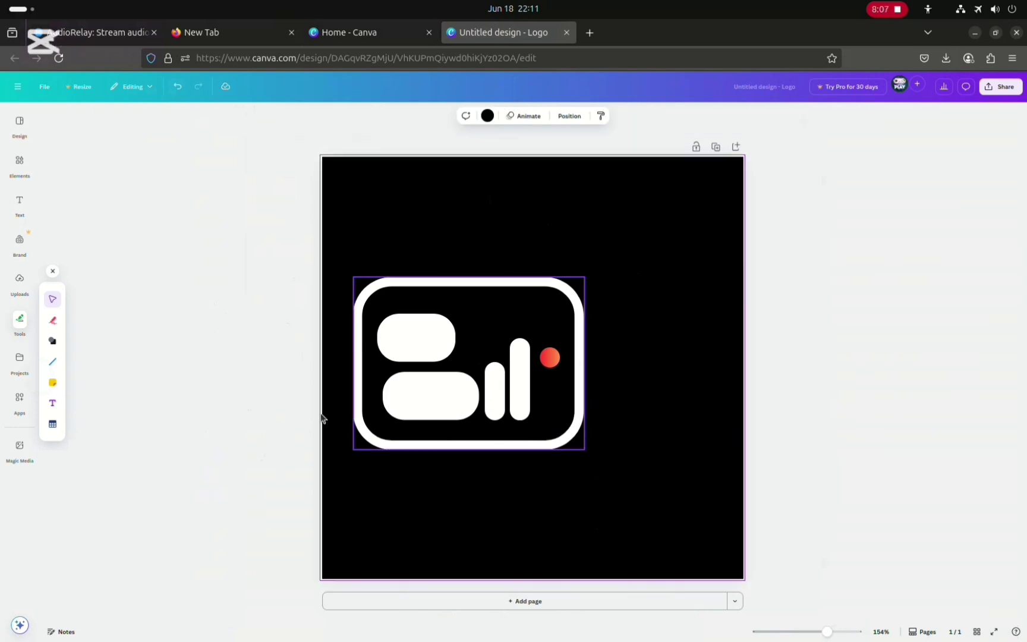
{"action": "left_click", "coordinate": [237, 396]}
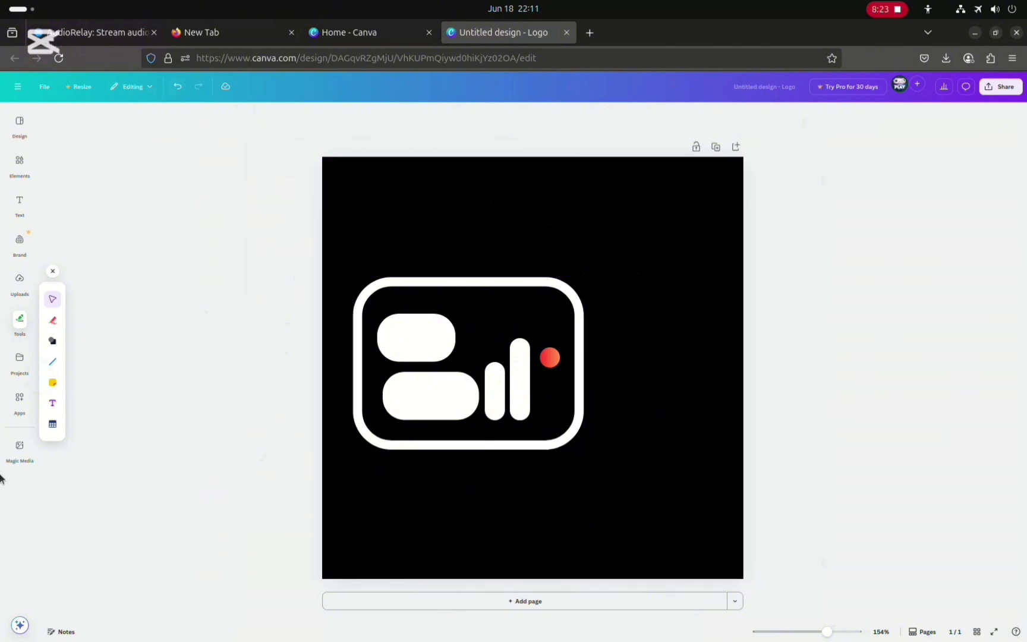
Apply the Rise animation to the rounded frame
{"action": "left_click", "coordinate": [488, 382]}
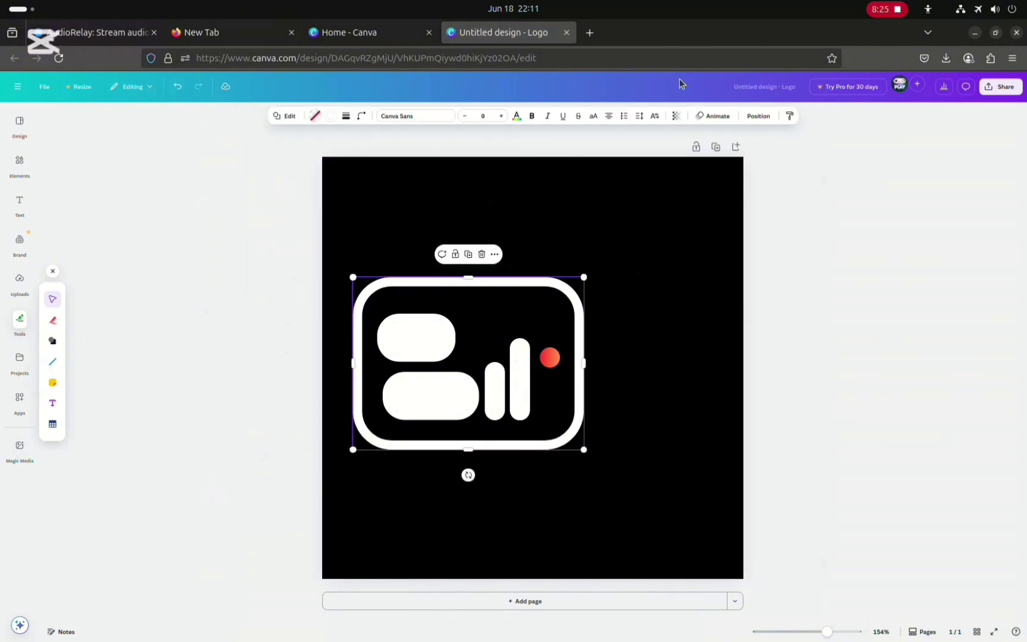
{"action": "left_click", "coordinate": [716, 116]}
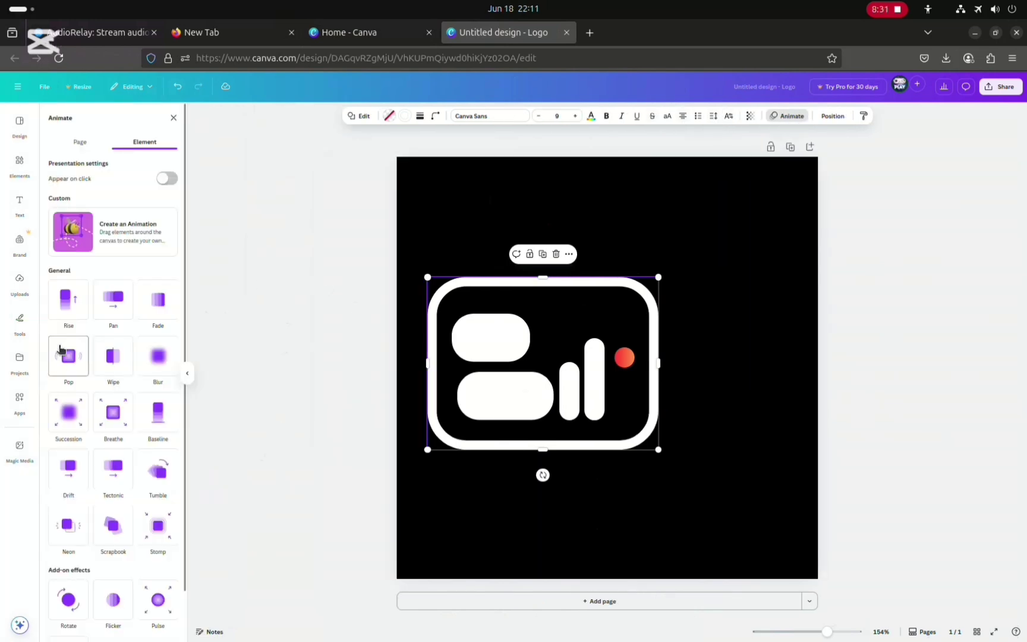
{"action": "left_click", "coordinate": [69, 311]}
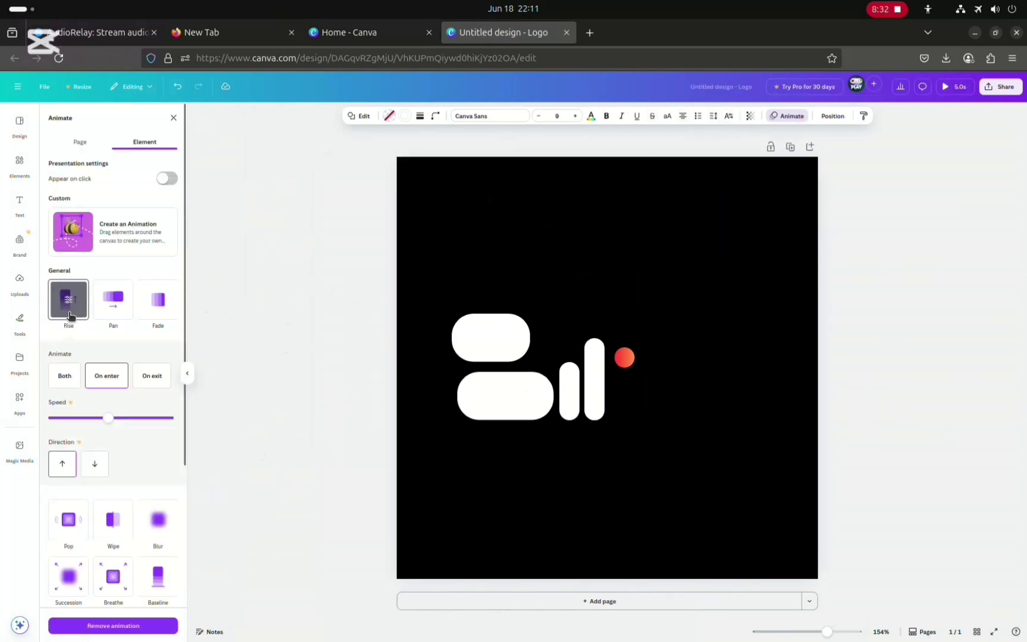
{"action": "left_click", "coordinate": [104, 310]}
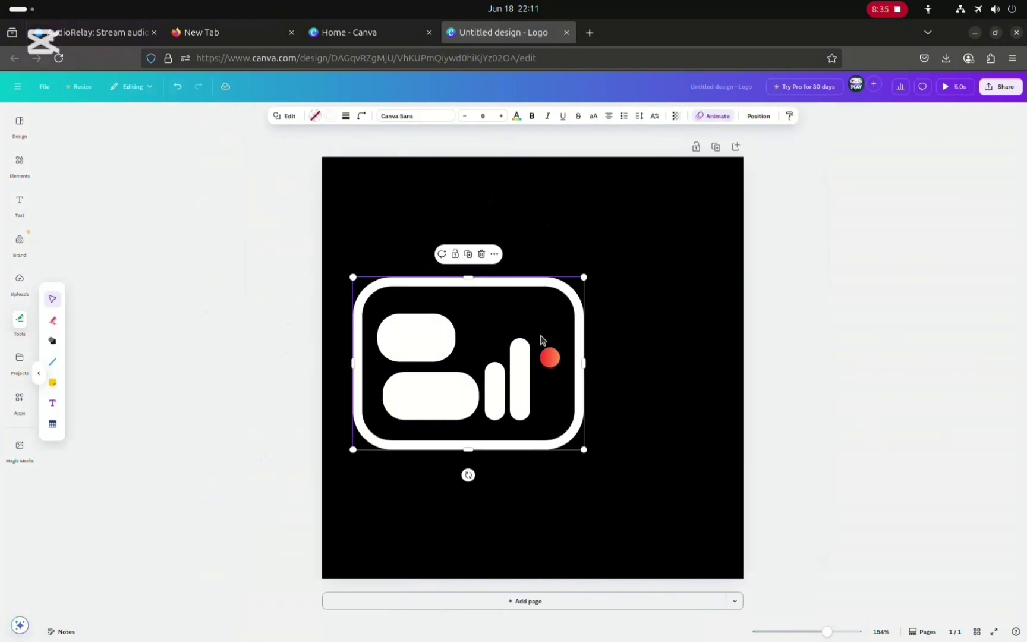
{"action": "left_click", "coordinate": [638, 293]}
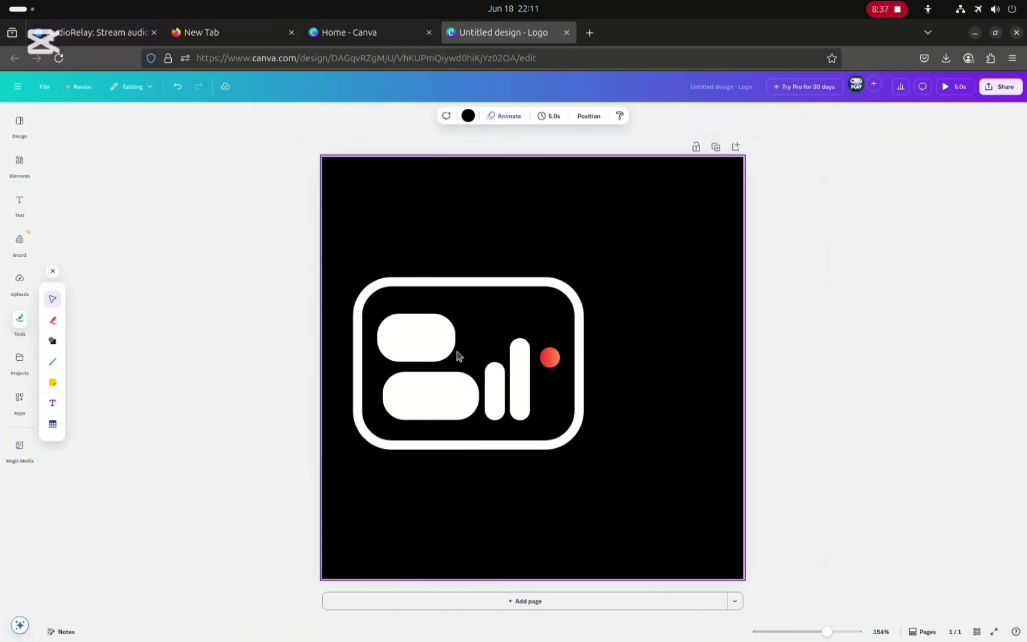
{"action": "left_click", "coordinate": [417, 353]}
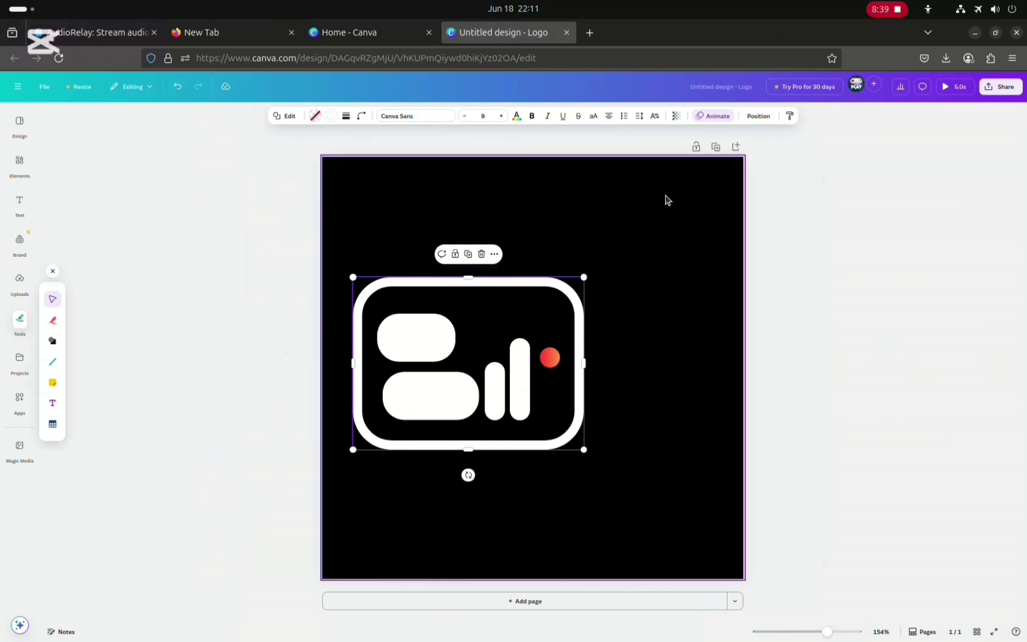
Apply the Simple page animation to the whole design, after previewing the Sleek and Party styles
{"action": "left_click", "coordinate": [591, 325]}
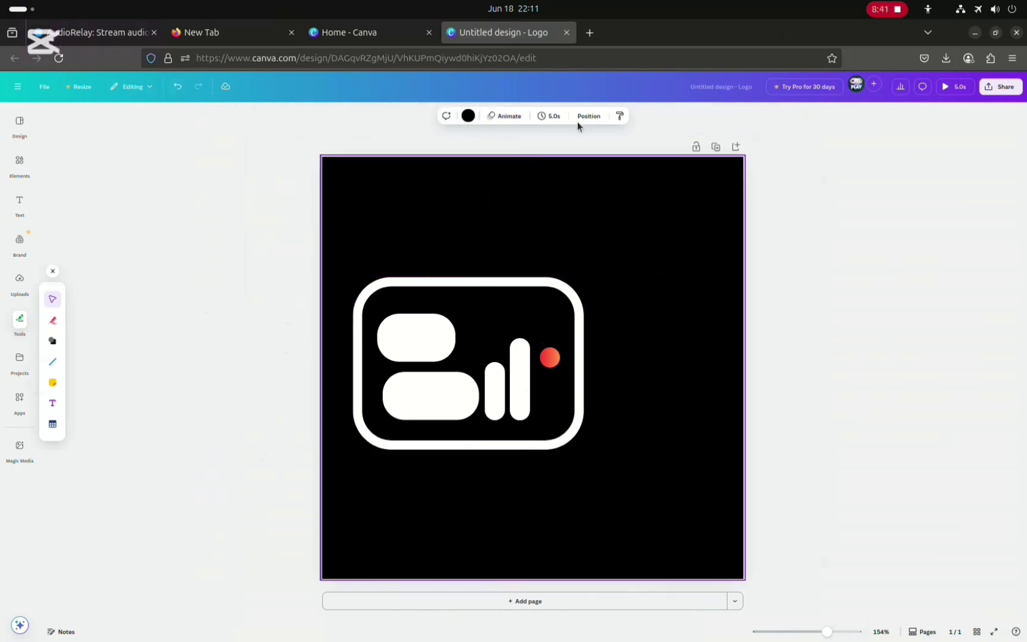
{"action": "left_click", "coordinate": [503, 117]}
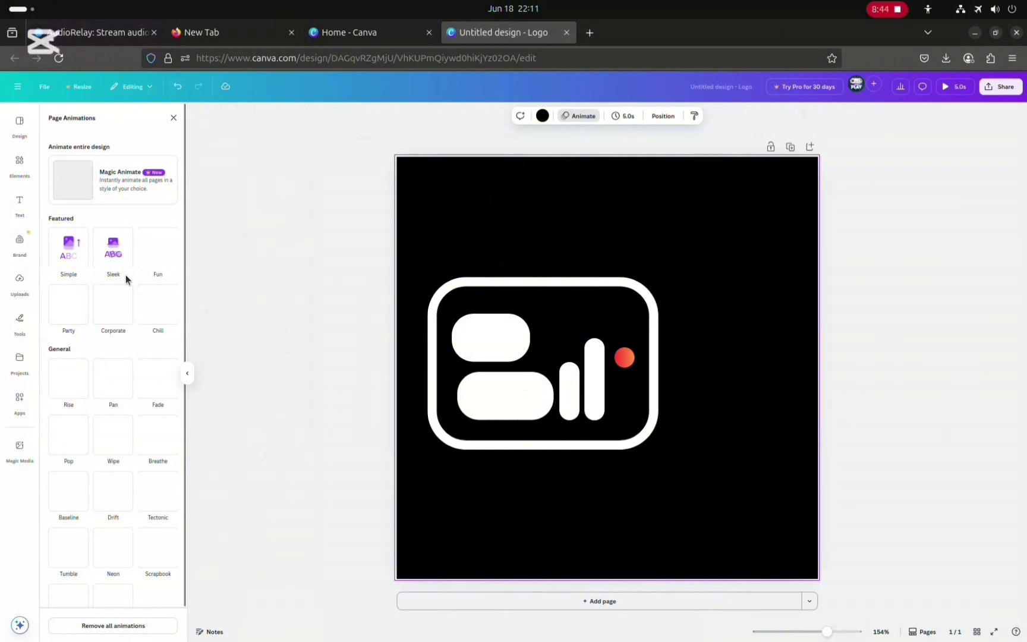
{"action": "left_click", "coordinate": [95, 258]}
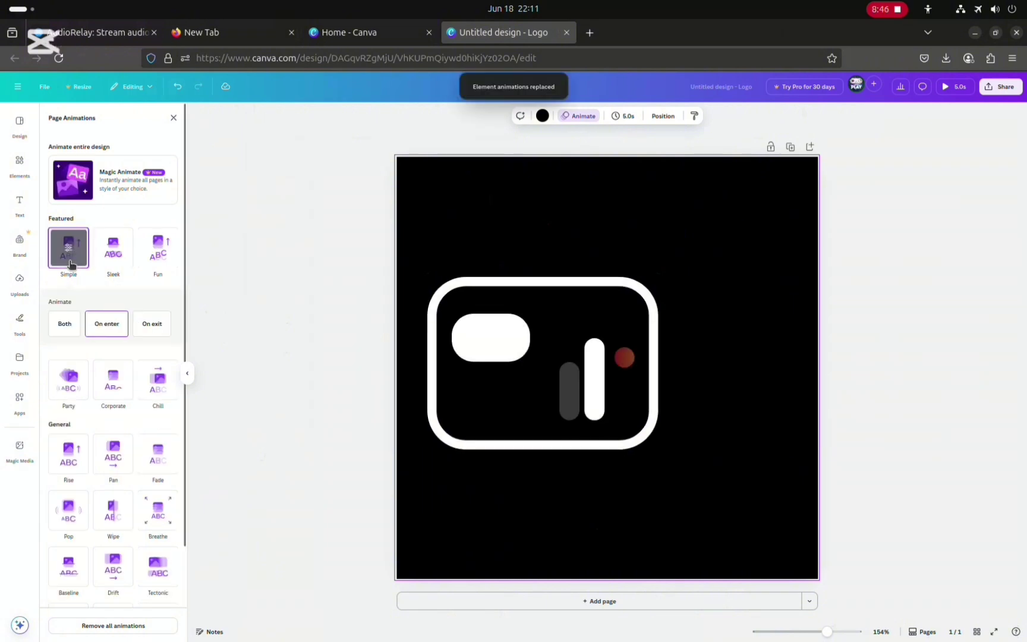
{"action": "left_click", "coordinate": [109, 257]}
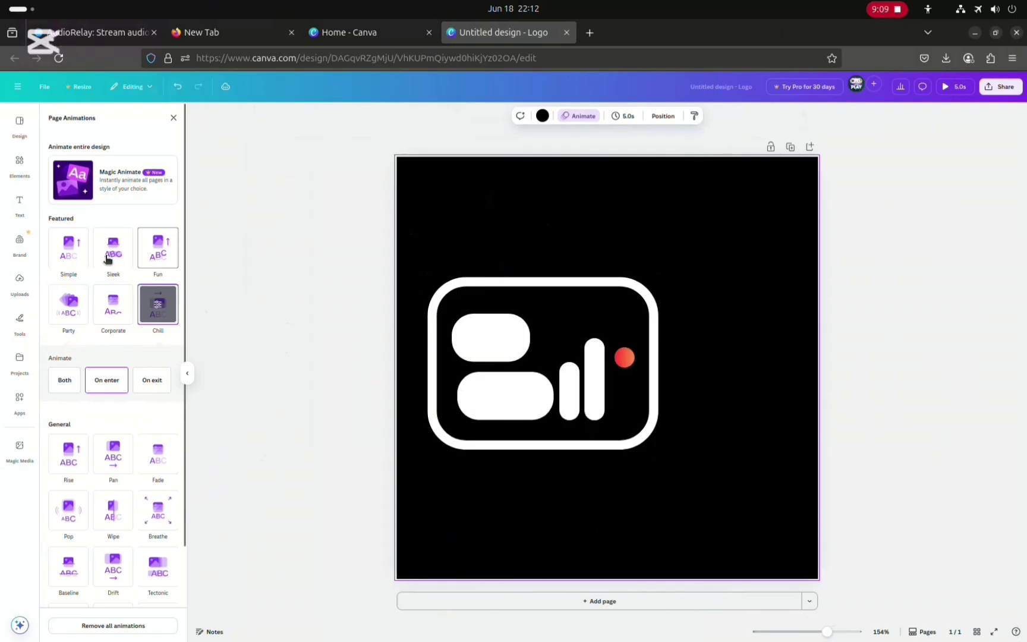
{"action": "left_click", "coordinate": [112, 247]}
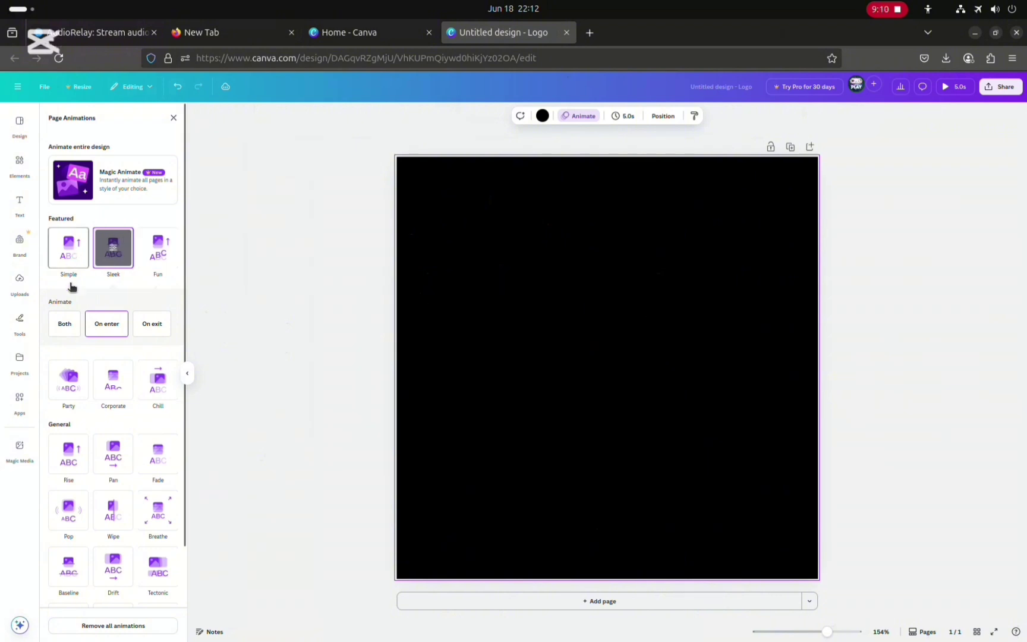
{"action": "left_click", "coordinate": [70, 279]}
{"action": "left_click", "coordinate": [69, 385]}
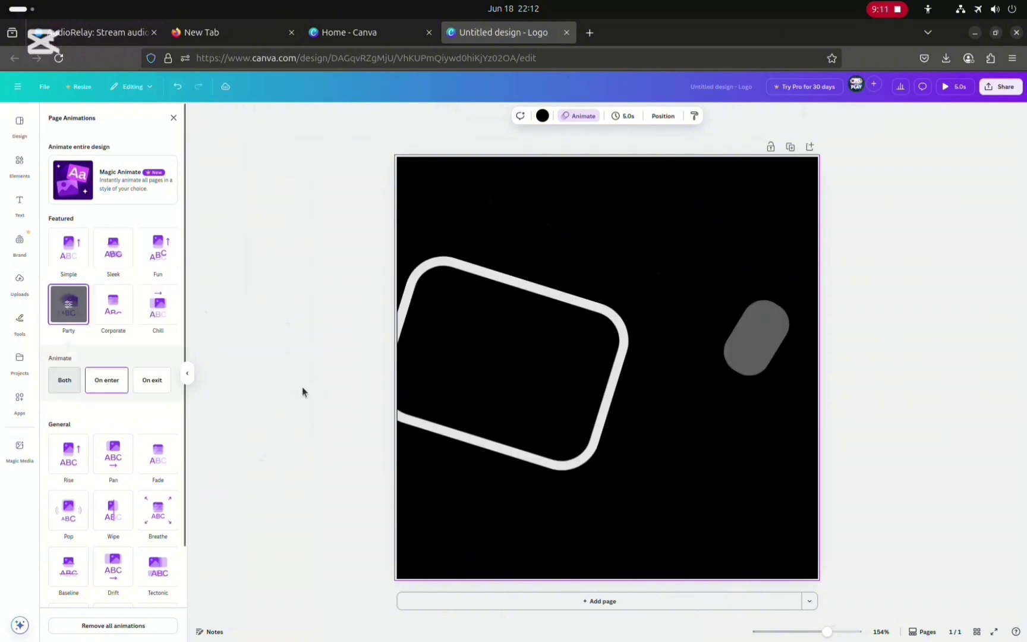
{"action": "left_click", "coordinate": [68, 247]}
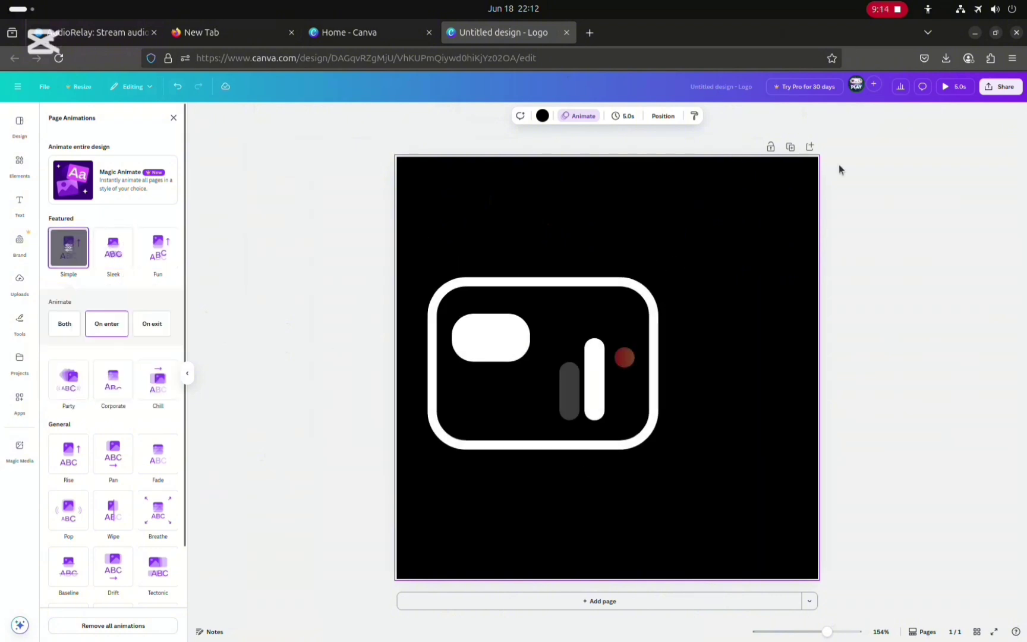
Open the design's sharing options
{"action": "left_click", "coordinate": [1008, 89]}
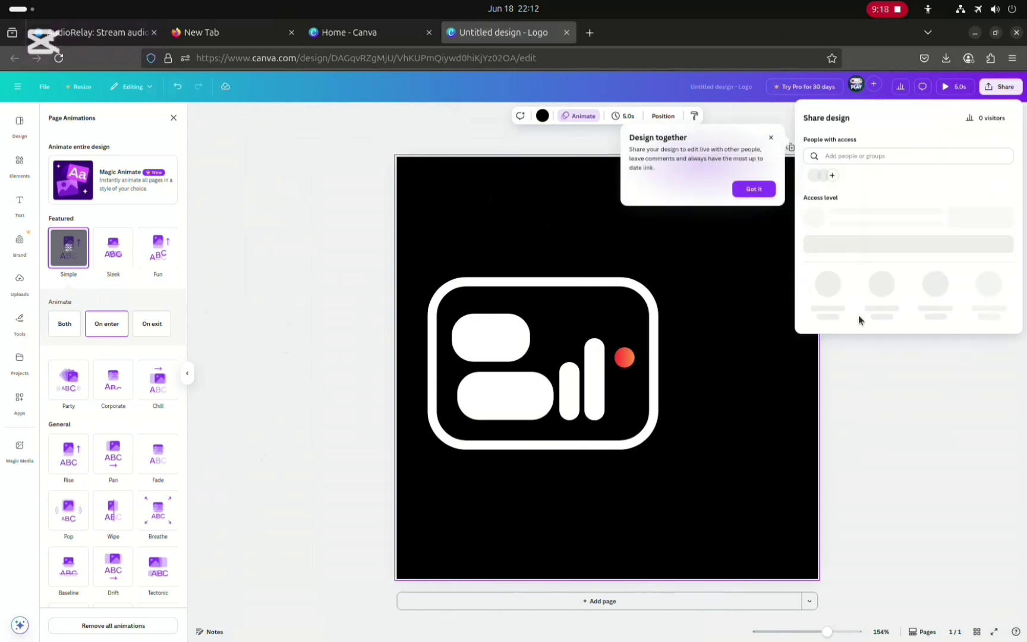